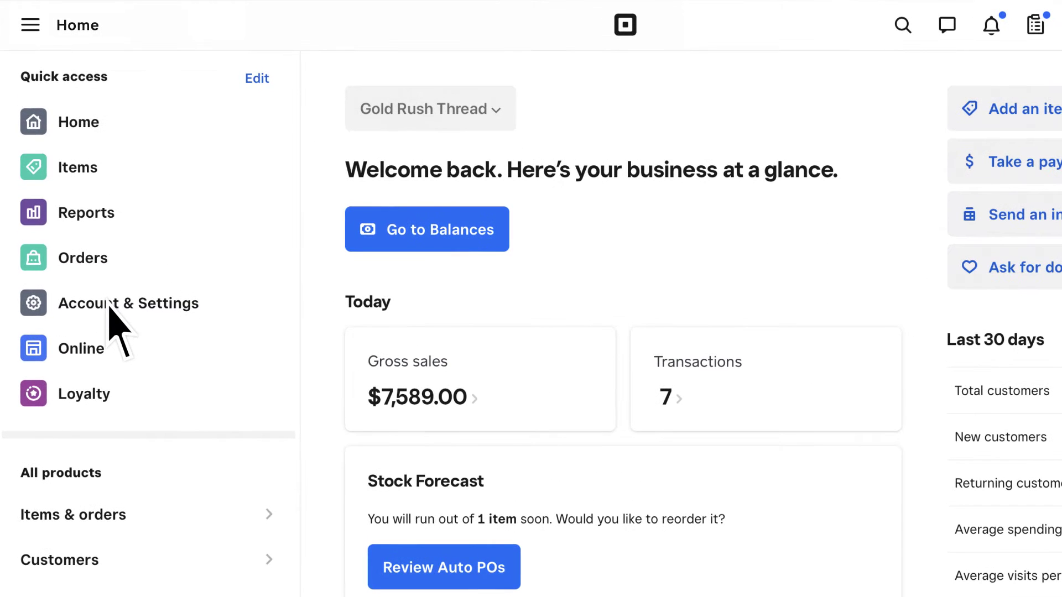
Review the business's sales taxes under Account & Settings > Business > Sales Taxes.
click(109, 304)
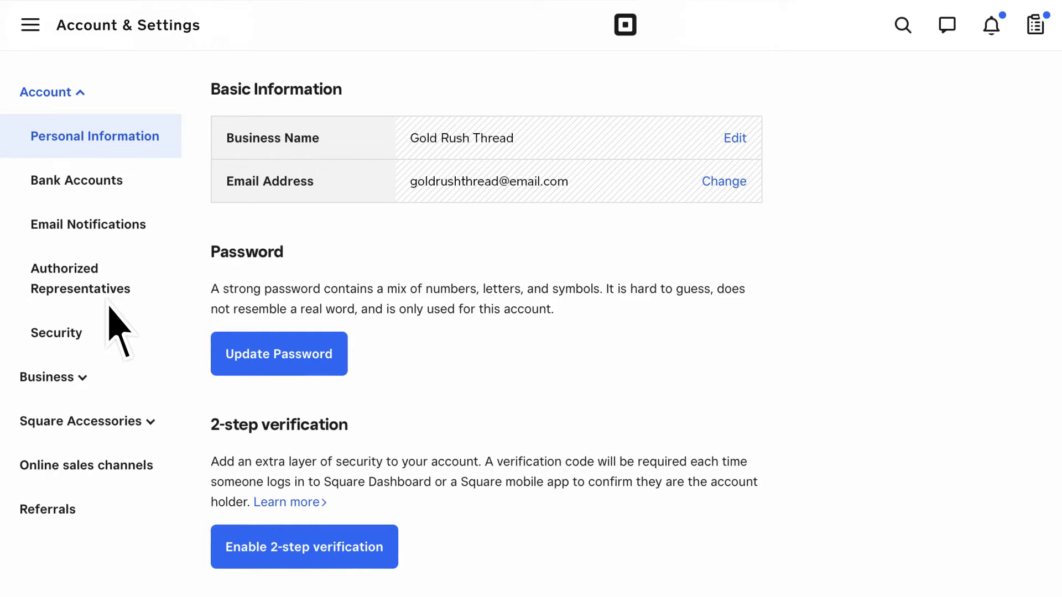
click(66, 378)
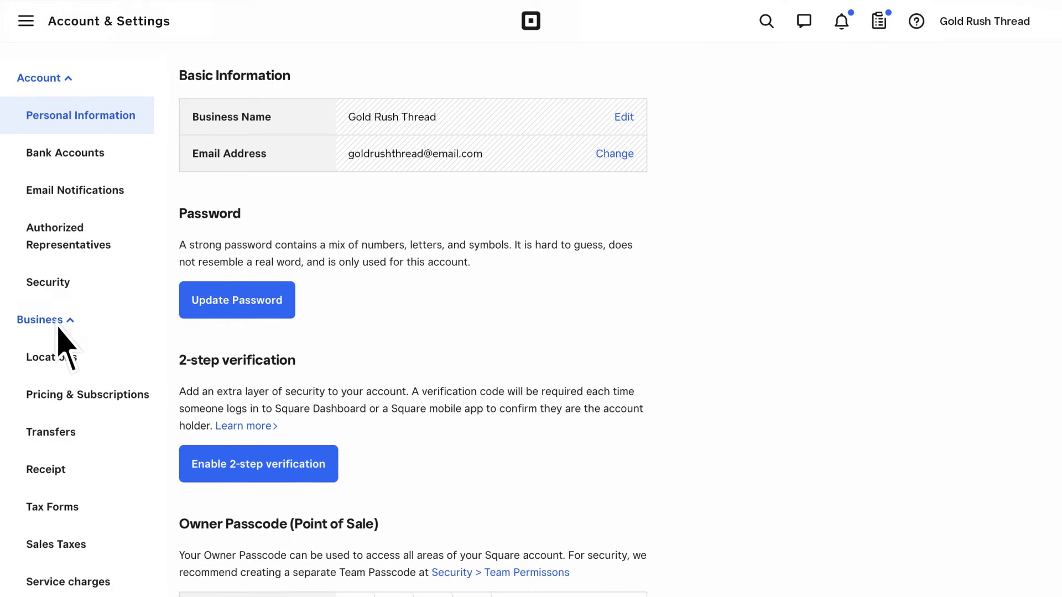
click(58, 545)
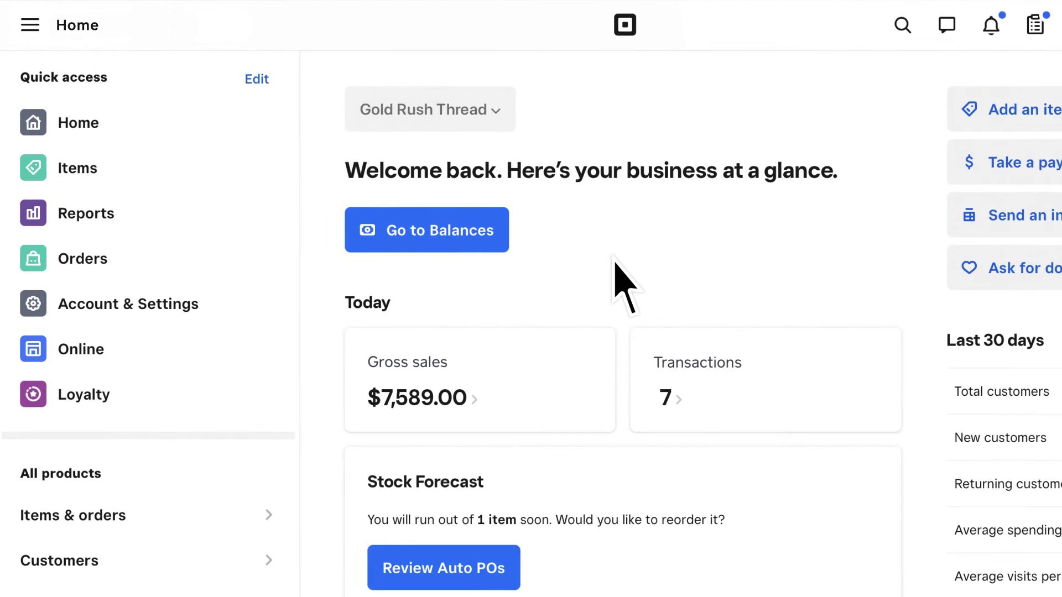
Create a new item named Crew Tee in the Apparel category.
click(78, 175)
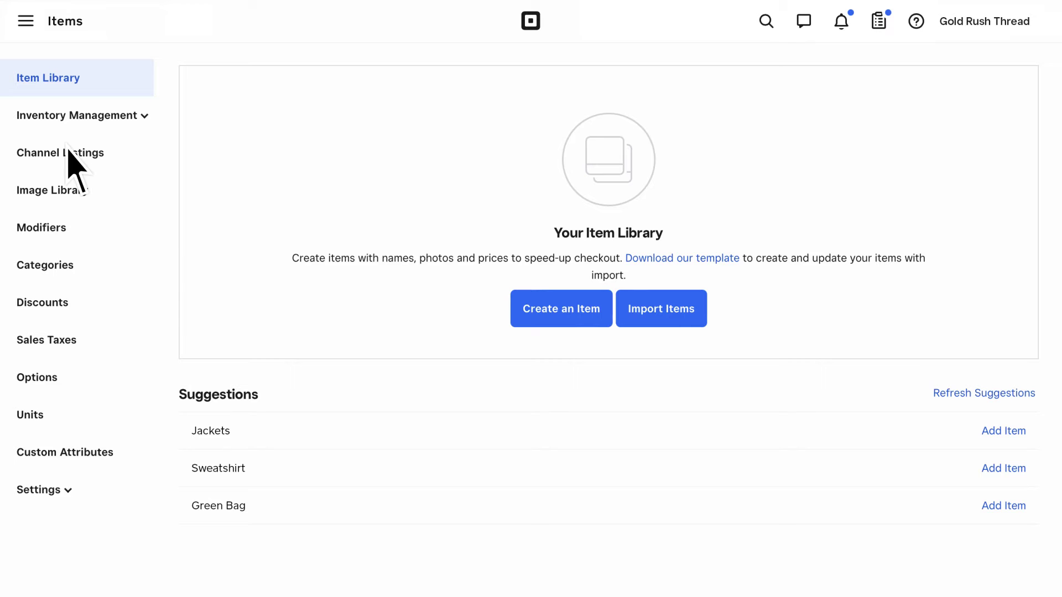
click(564, 311)
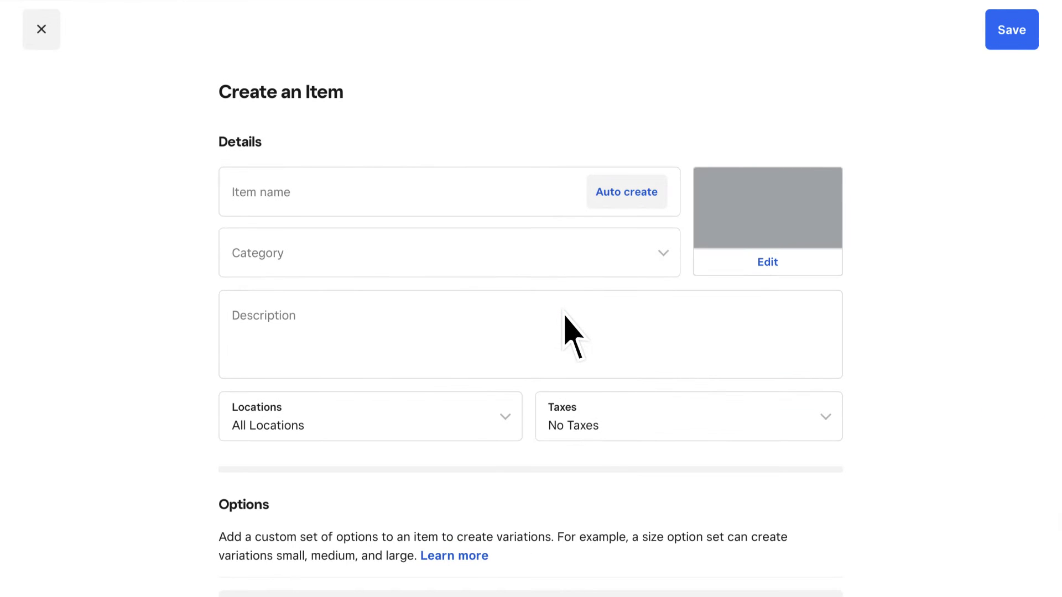
click(253, 200)
text(Crew Tee)
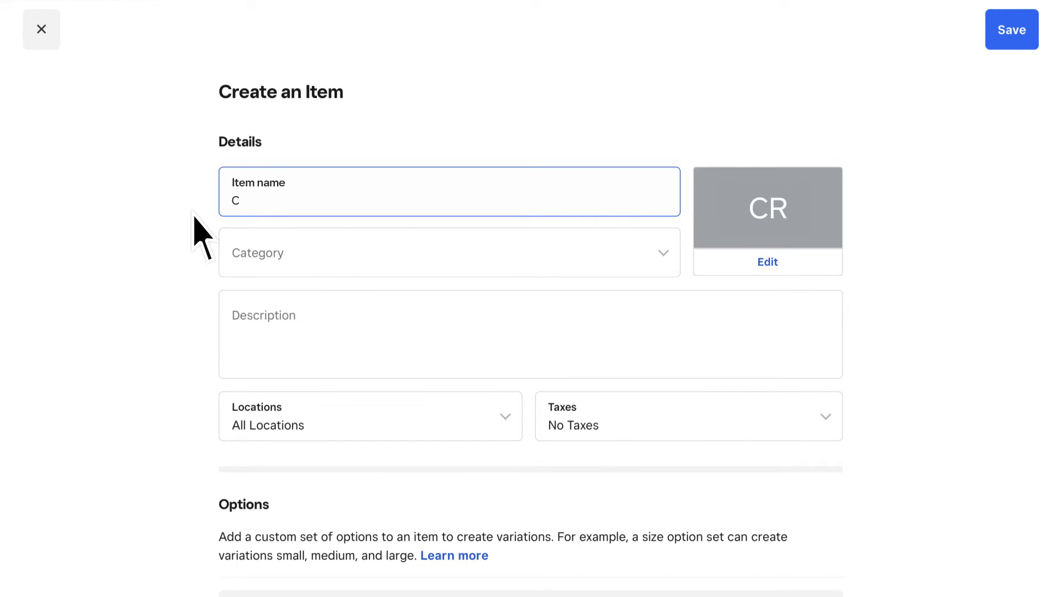
click(239, 258)
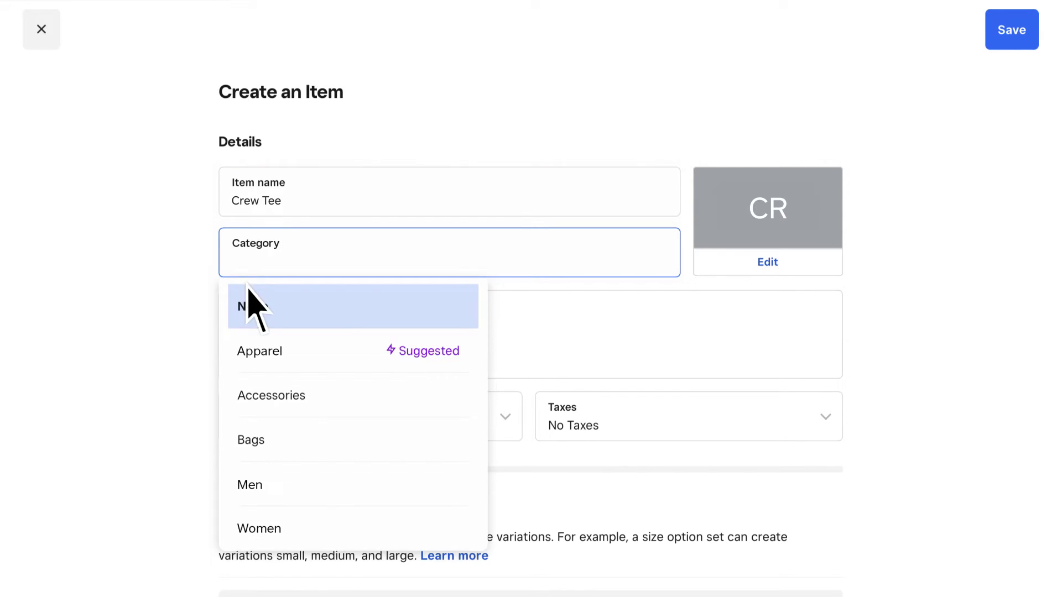
click(266, 355)
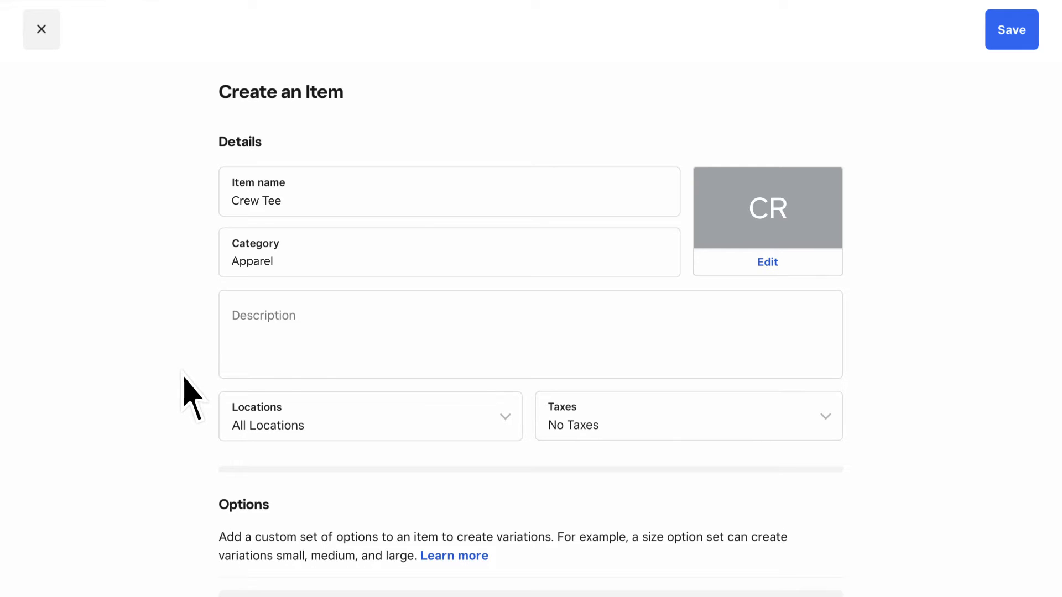
Give Crew Tee the pink T-shirt photo and a two-line organic-cotton, cropped-cut description.
click(771, 222)
click(618, 271)
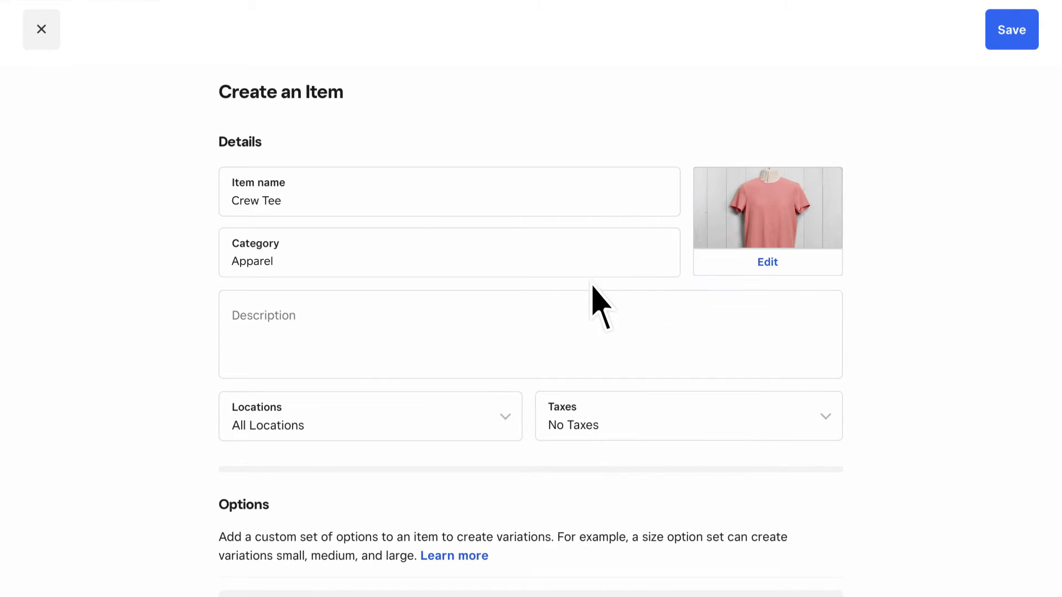
click(343, 355)
text(This T-shirt is made from certified organic co)
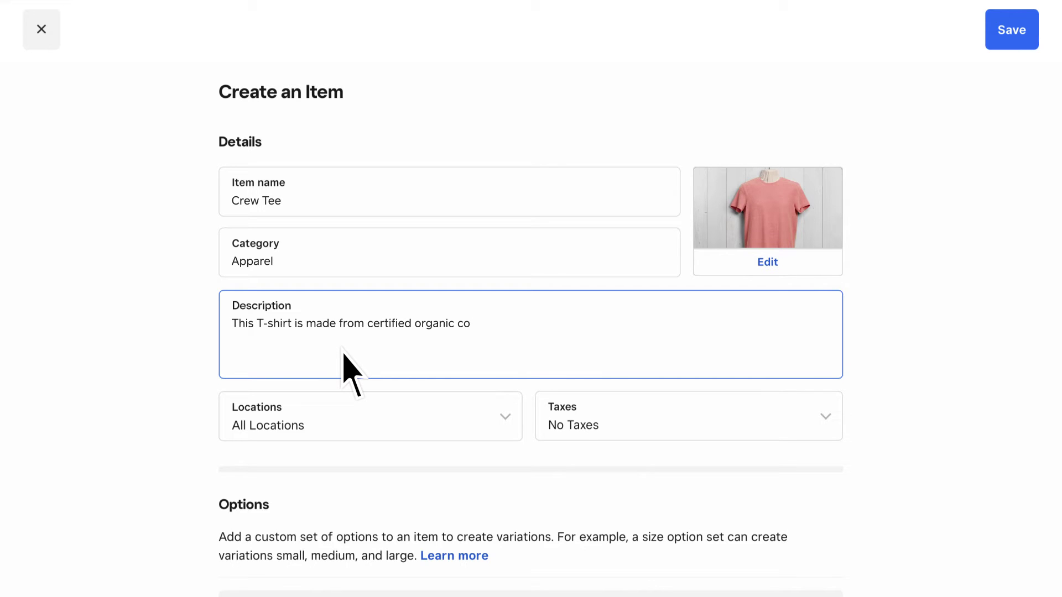
text(tton, and features crew neck and pocket details.)
key(Return)
text(This cut is cropped to sit right above the hip for a truly timeless shap)
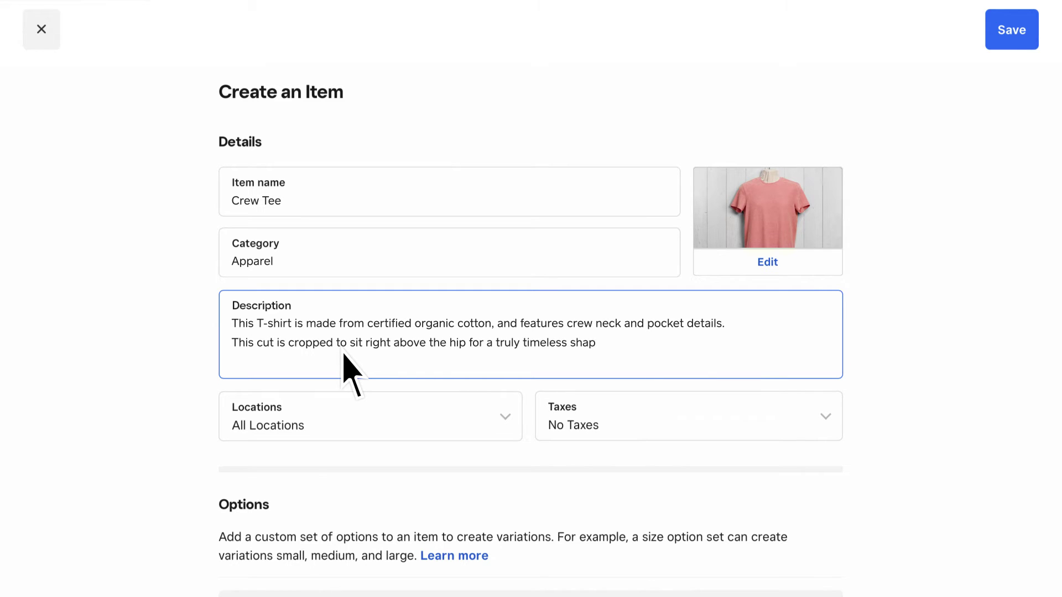
text(e.)
Make Crew Tee available only at the Cobble Hill location.
click(505, 419)
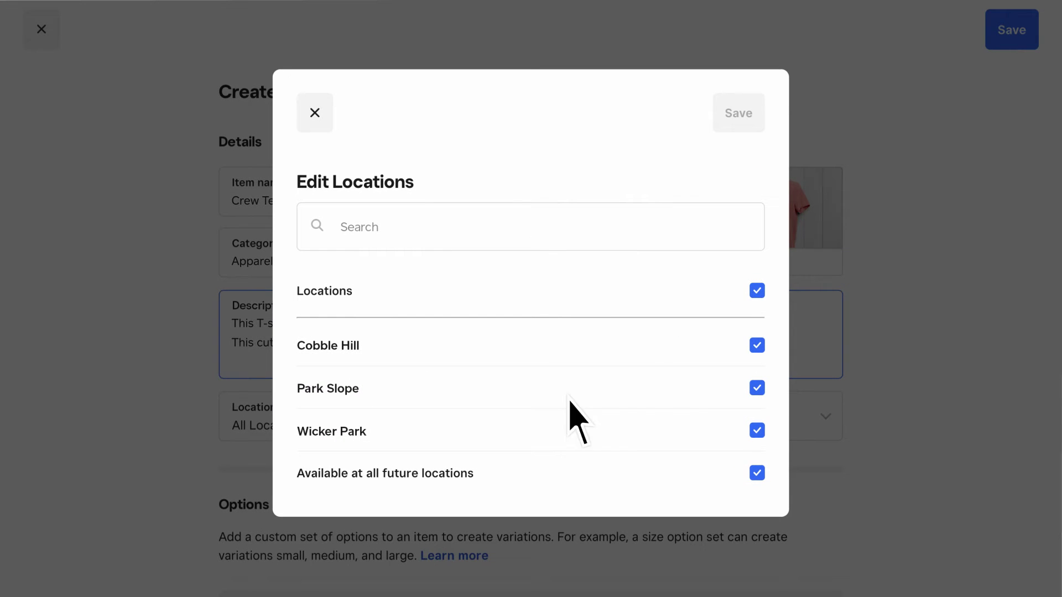
click(757, 291)
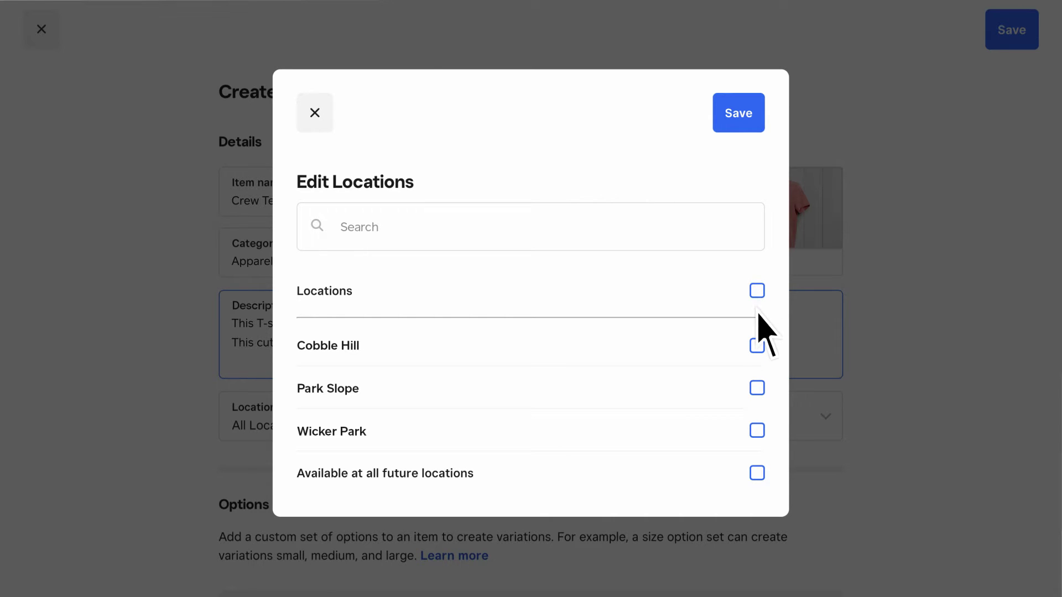
click(757, 346)
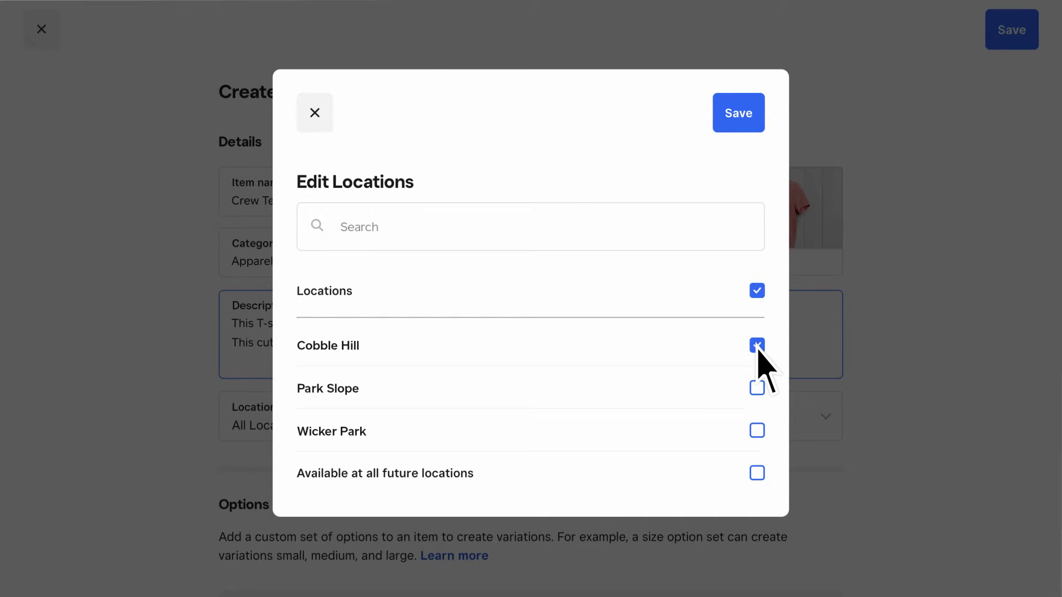
click(737, 113)
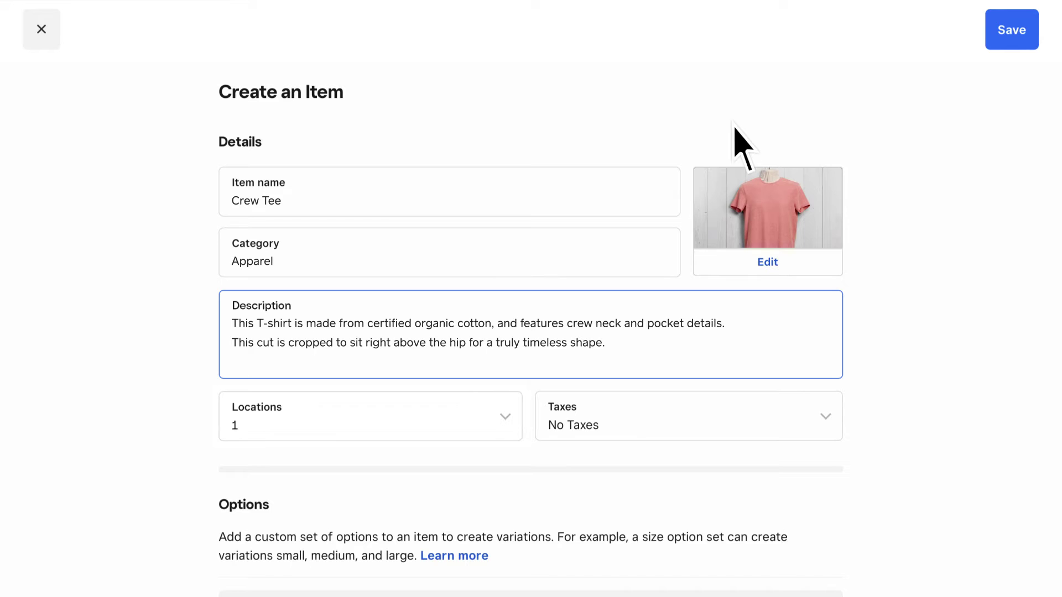
Apply only the 9.5% Sales Tax to Crew Tee.
click(655, 431)
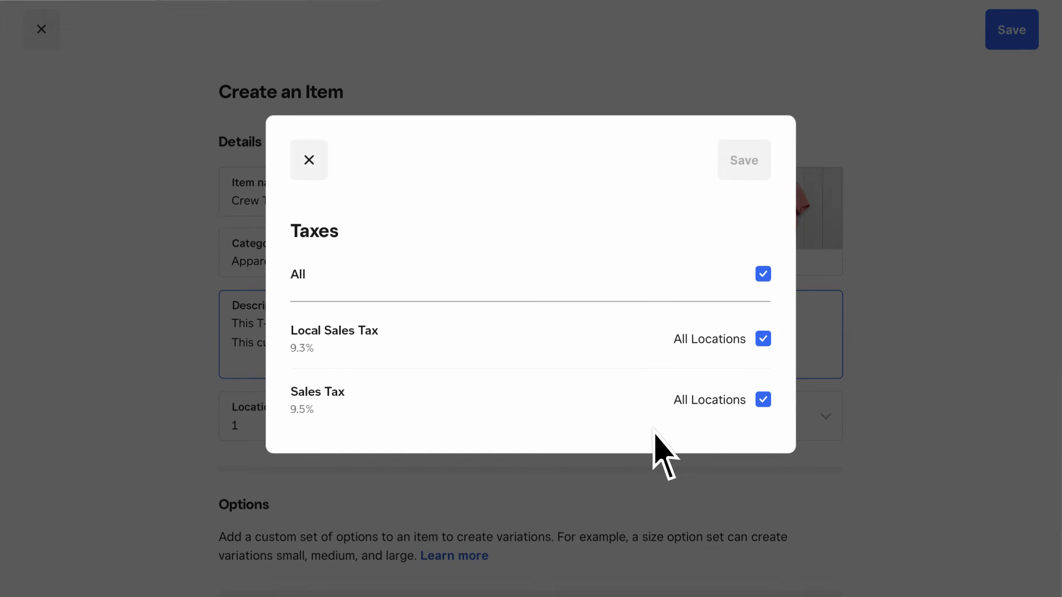
click(764, 275)
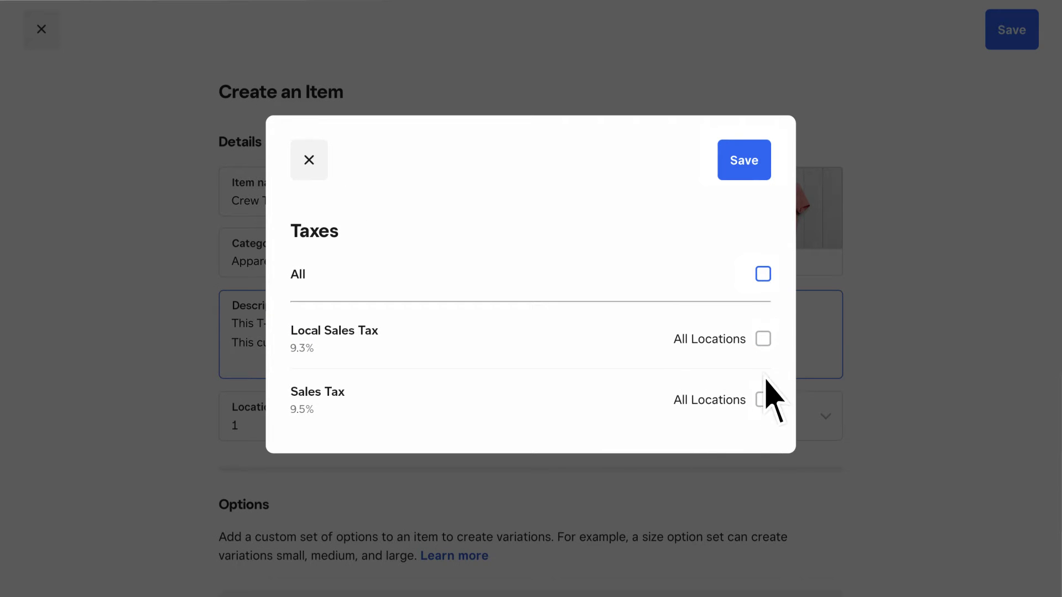
click(763, 399)
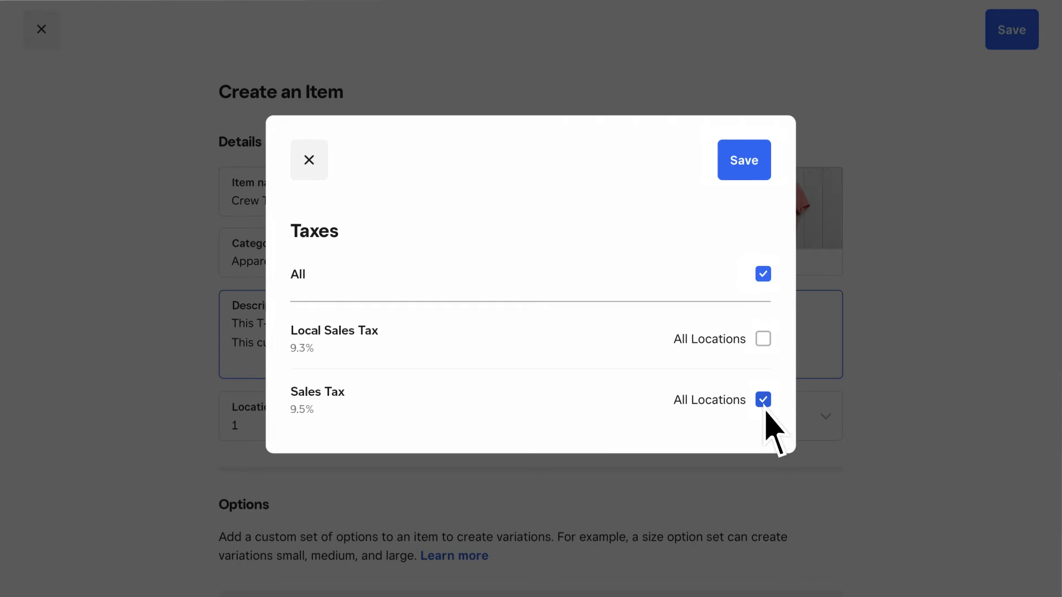
click(748, 172)
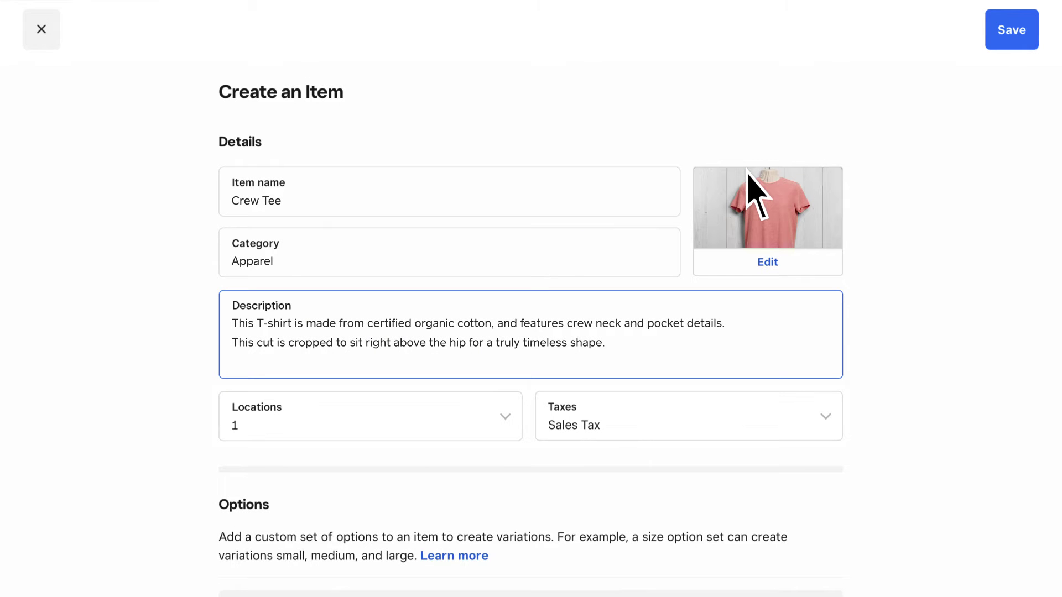
Add the Sizes option set to Crew Tee, creating S, M and L variations.
scroll(748, 182, down, 3)
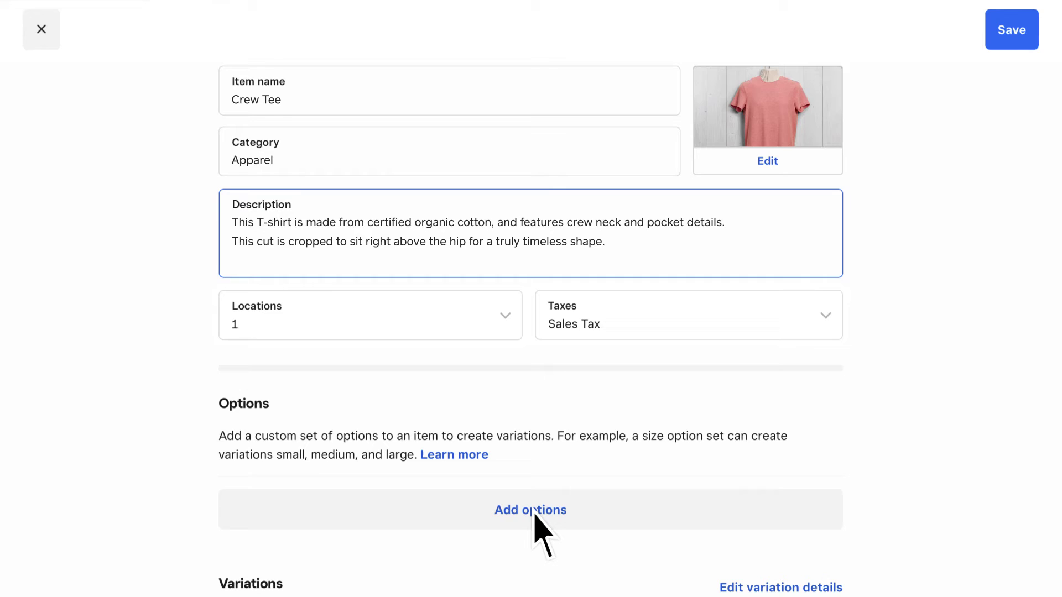
click(533, 512)
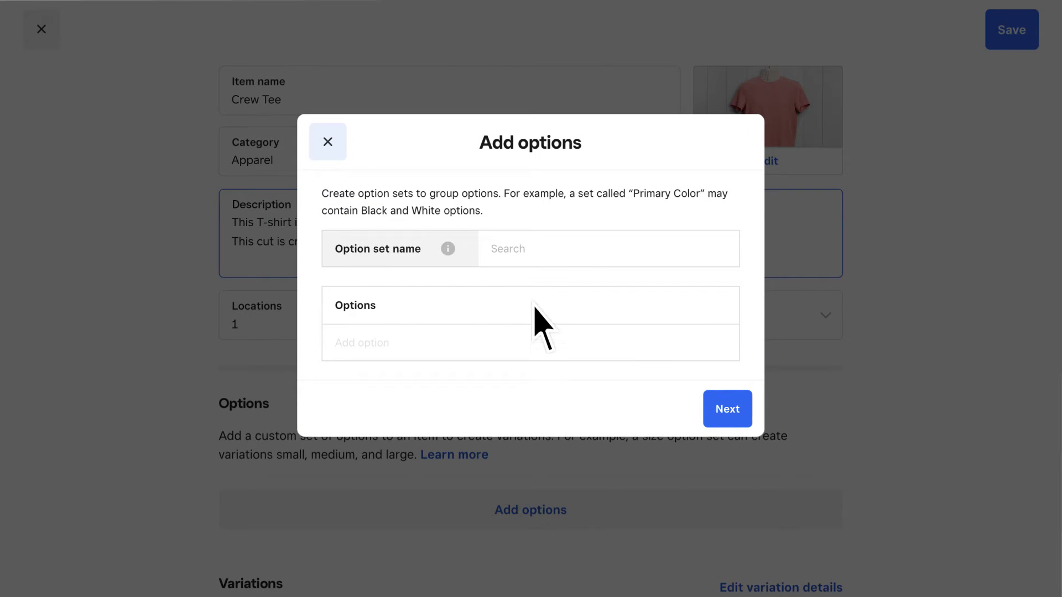
click(535, 264)
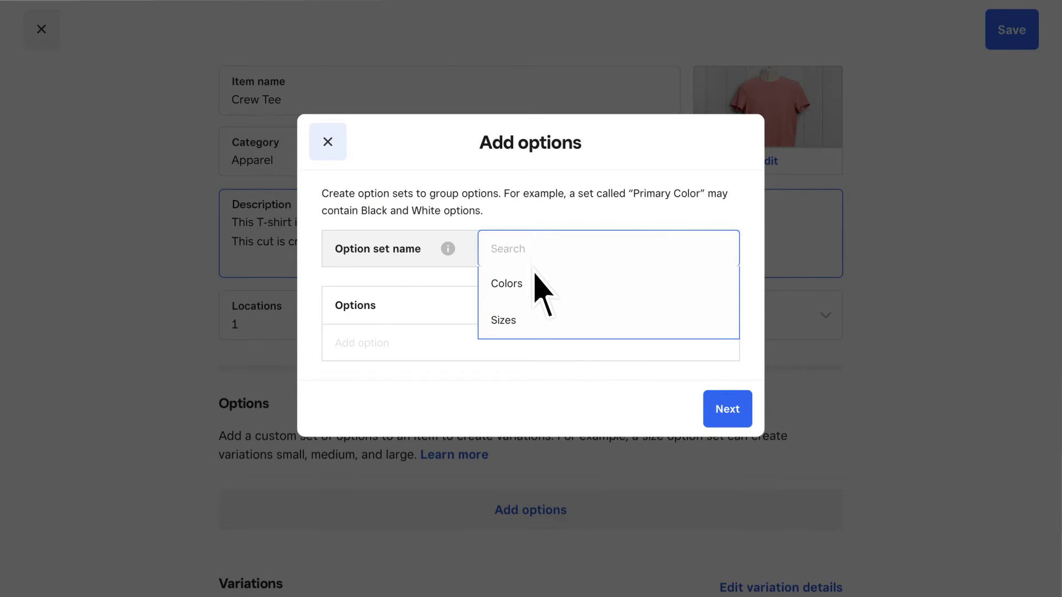
click(535, 320)
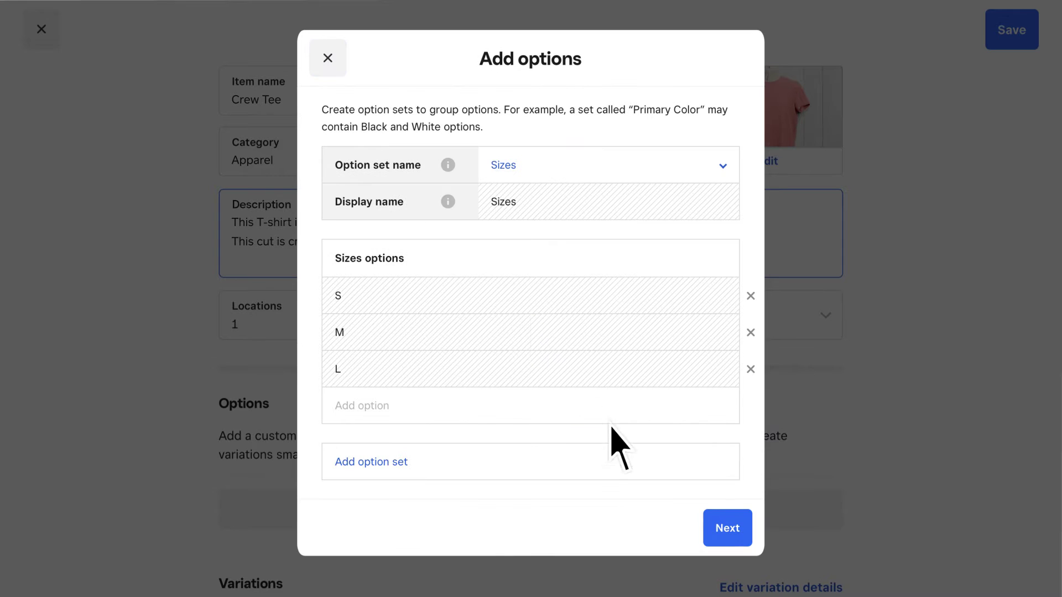
click(728, 528)
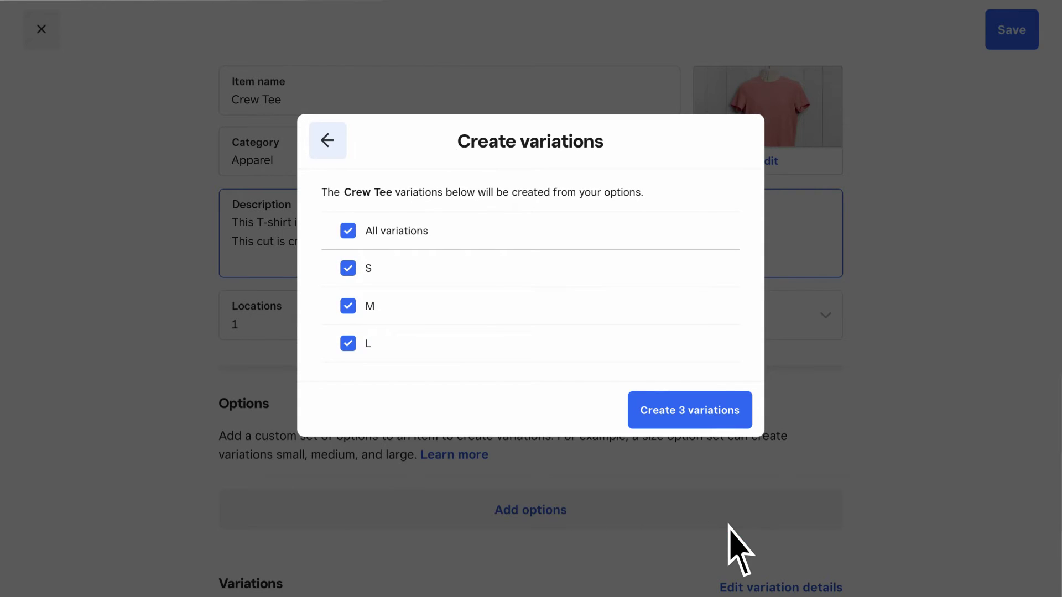
click(692, 423)
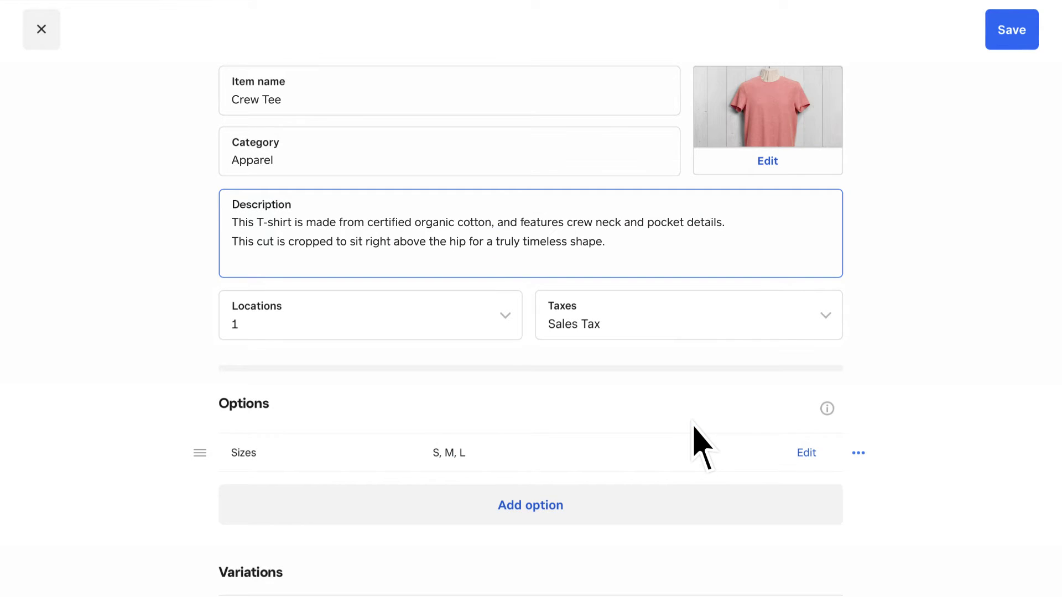
scroll(698, 443, down, 7)
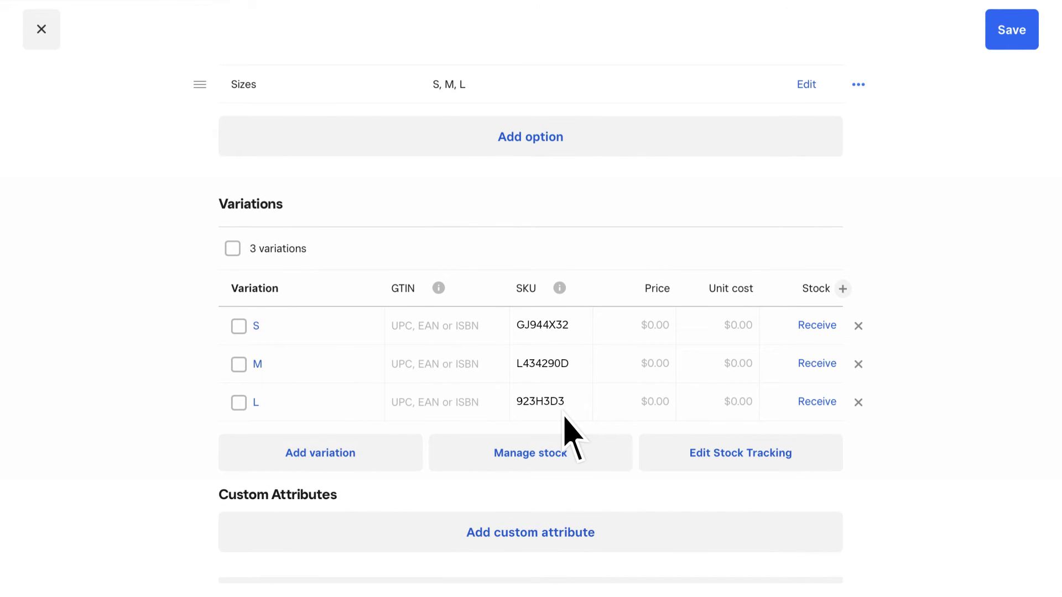
Price all three variations S, M and L at $30.00 per item.
click(233, 249)
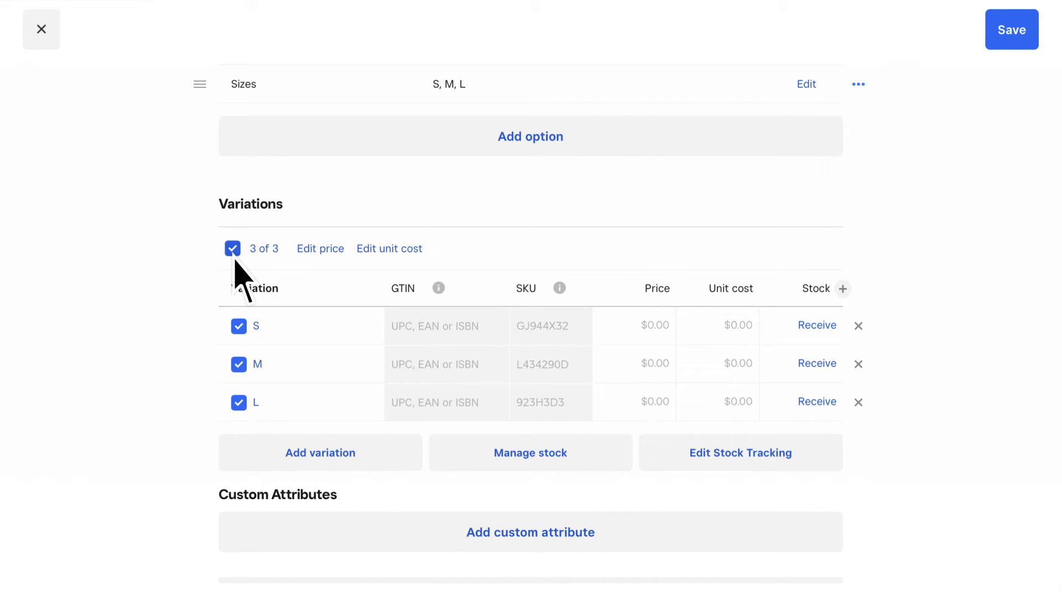
click(321, 250)
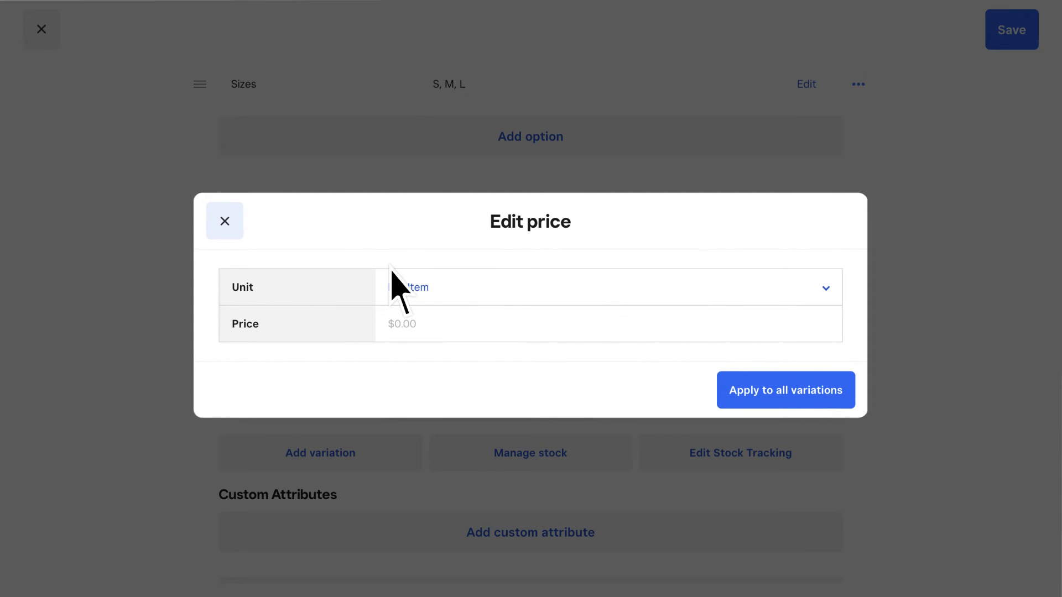
click(500, 292)
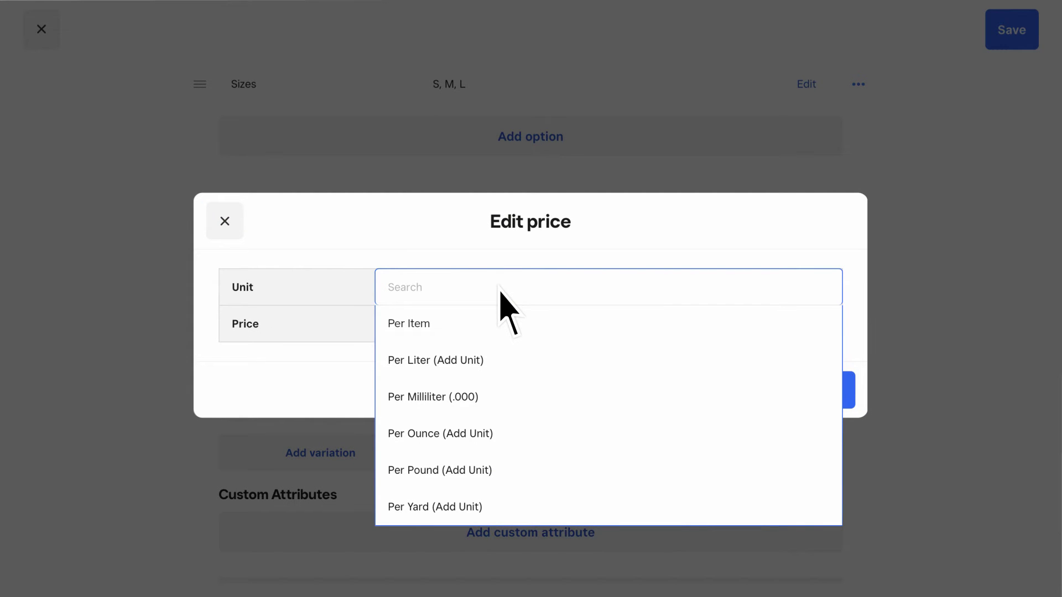
click(500, 329)
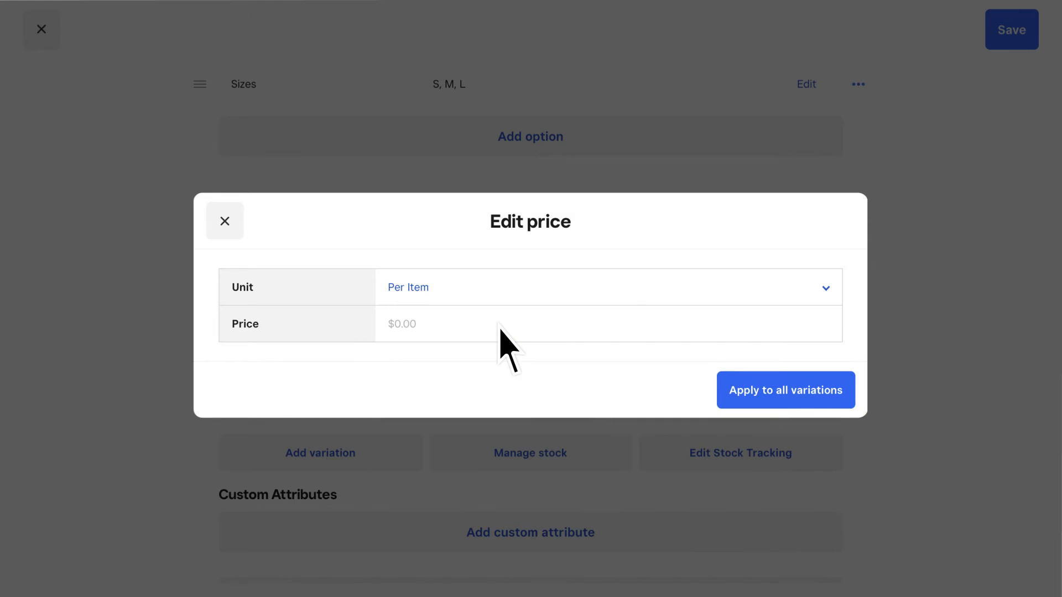
click(467, 330)
text(30)
click(802, 407)
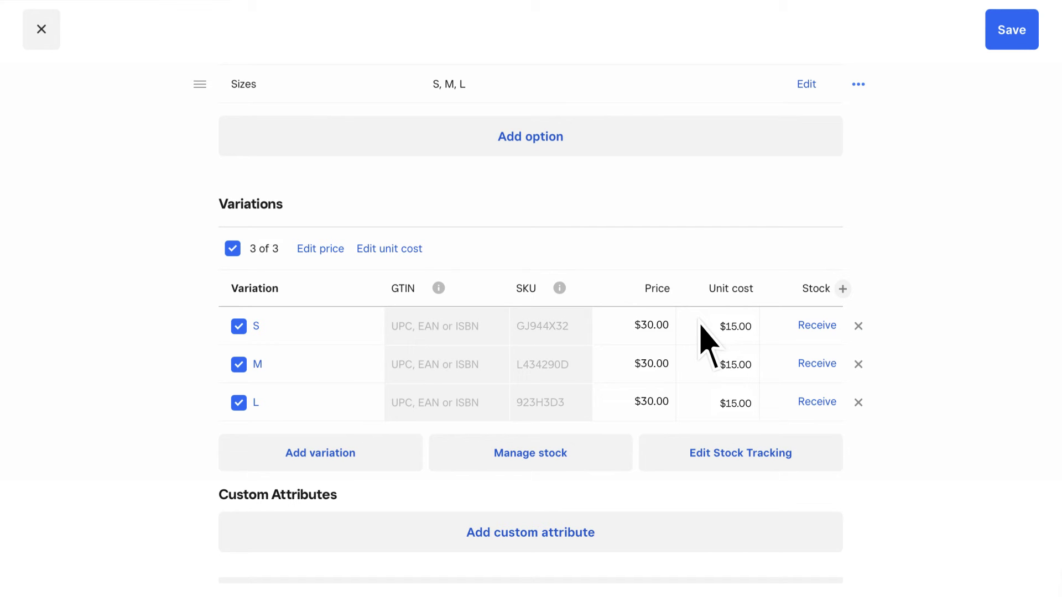
Record 50 units of stock received for size S.
click(815, 326)
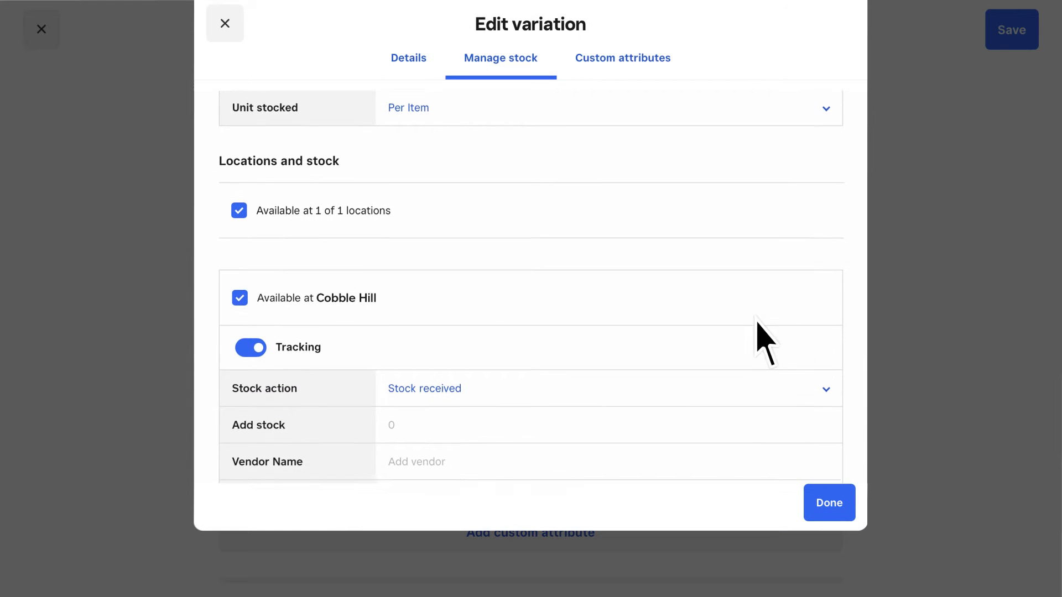
scroll(765, 341, down, 3)
click(434, 235)
click(472, 303)
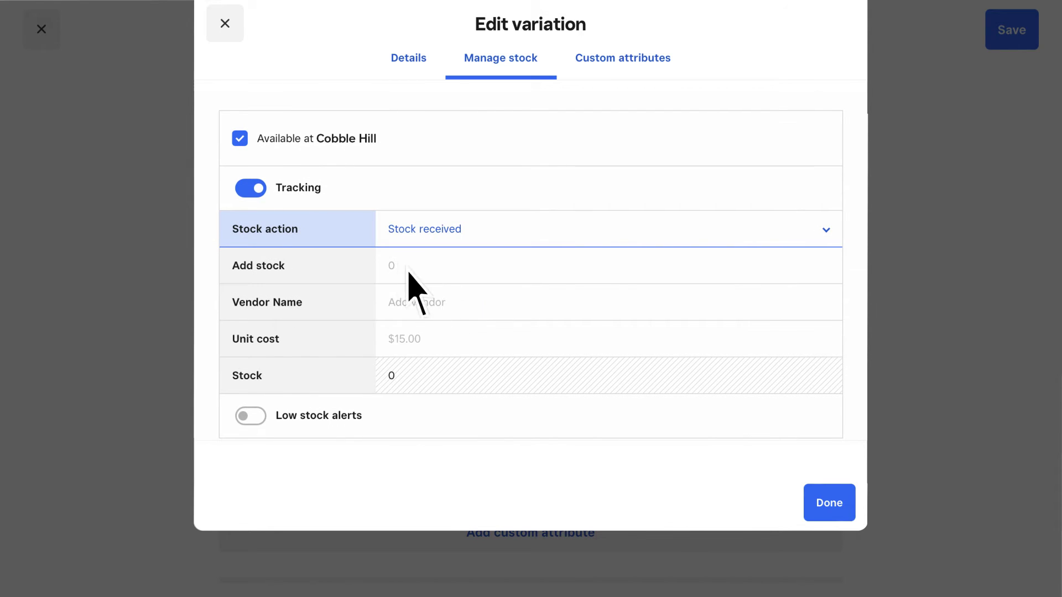
click(409, 269)
text(50)
Set a low-stock alert at 5, choose vendor Jack's Apparels, and save the item.
click(254, 419)
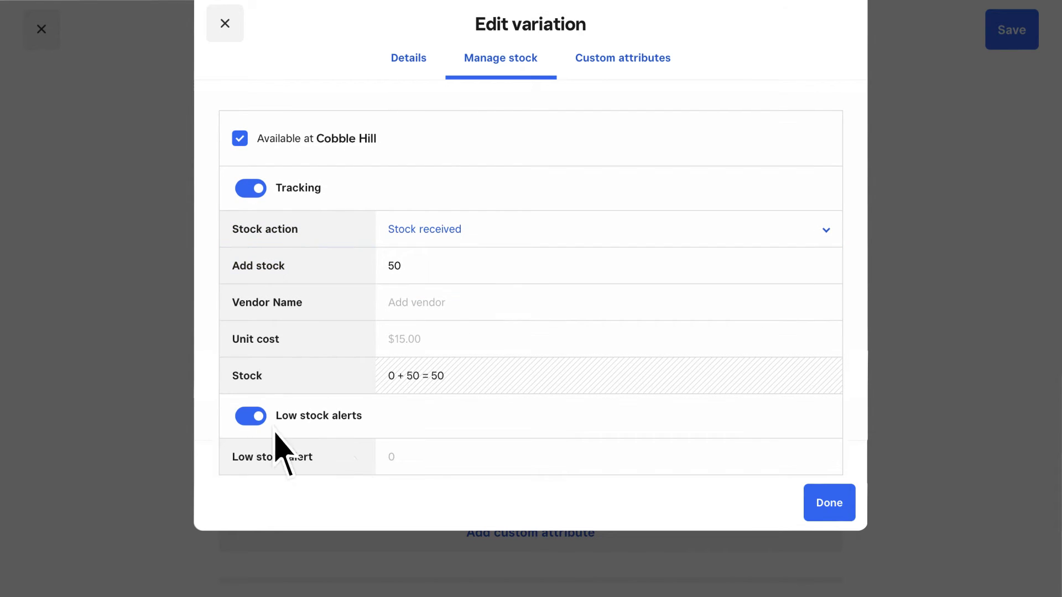
click(391, 461)
text(5)
click(507, 316)
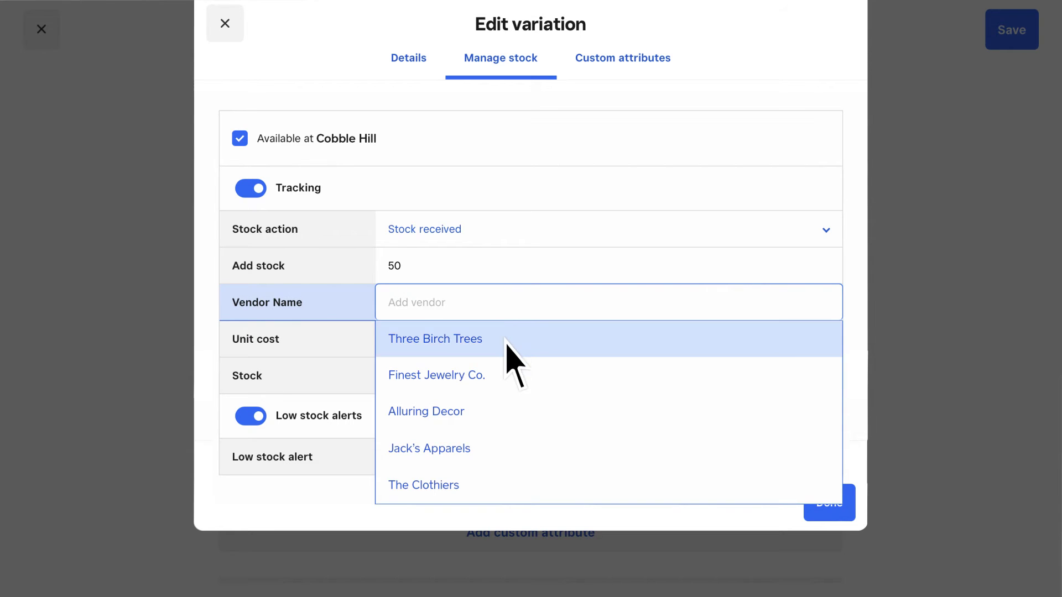
click(506, 464)
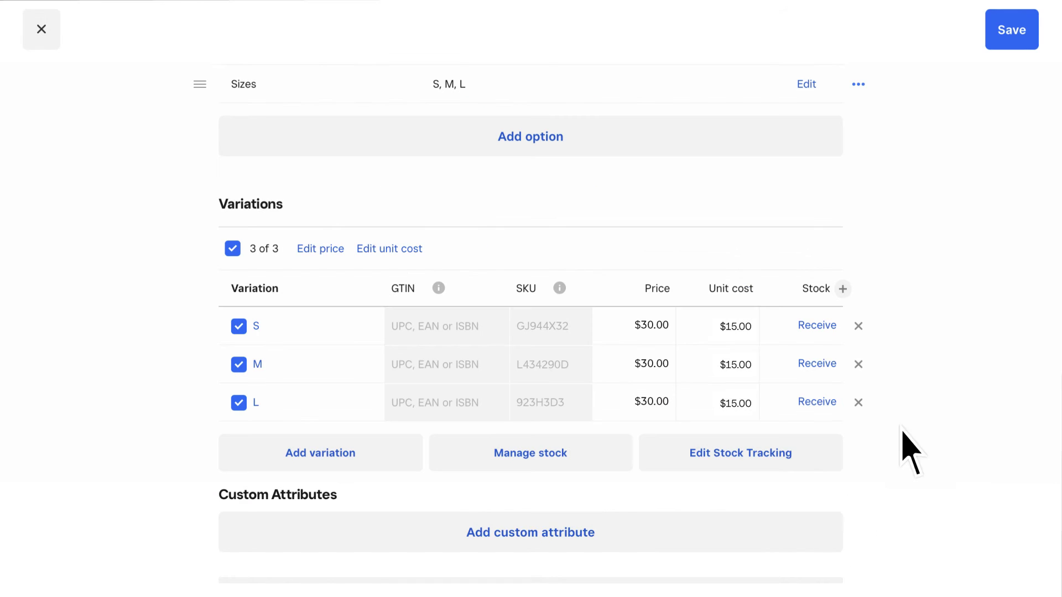
click(1014, 34)
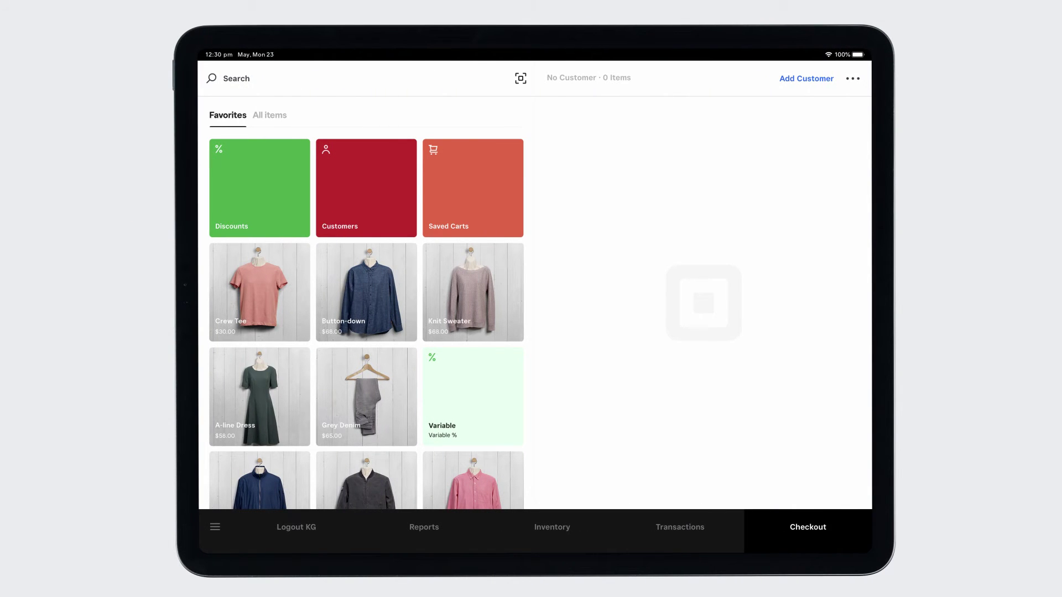
Go to All Items in the POS and start creating a new item.
click(215, 527)
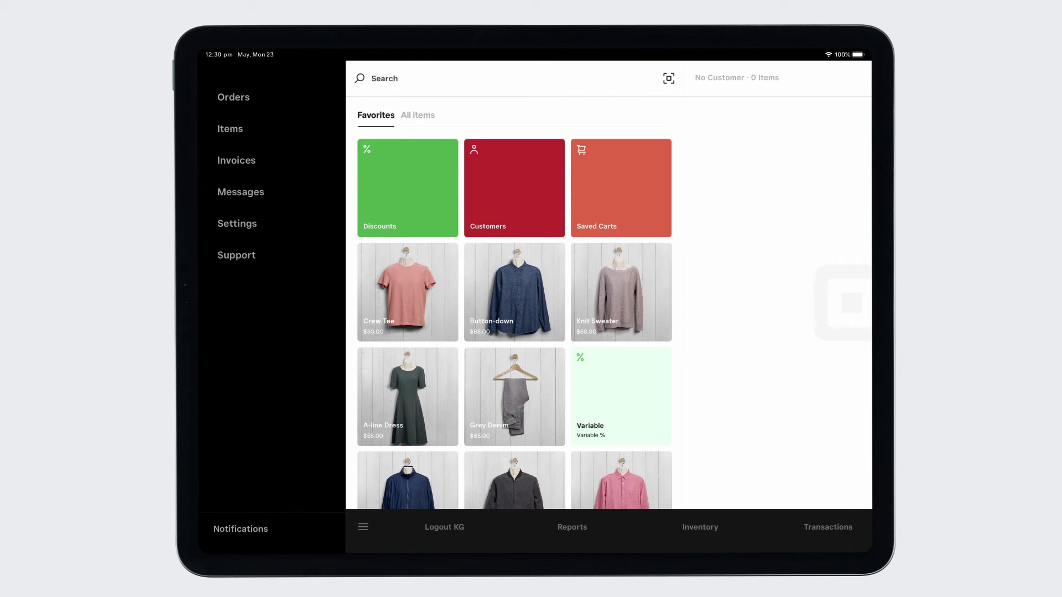
click(230, 129)
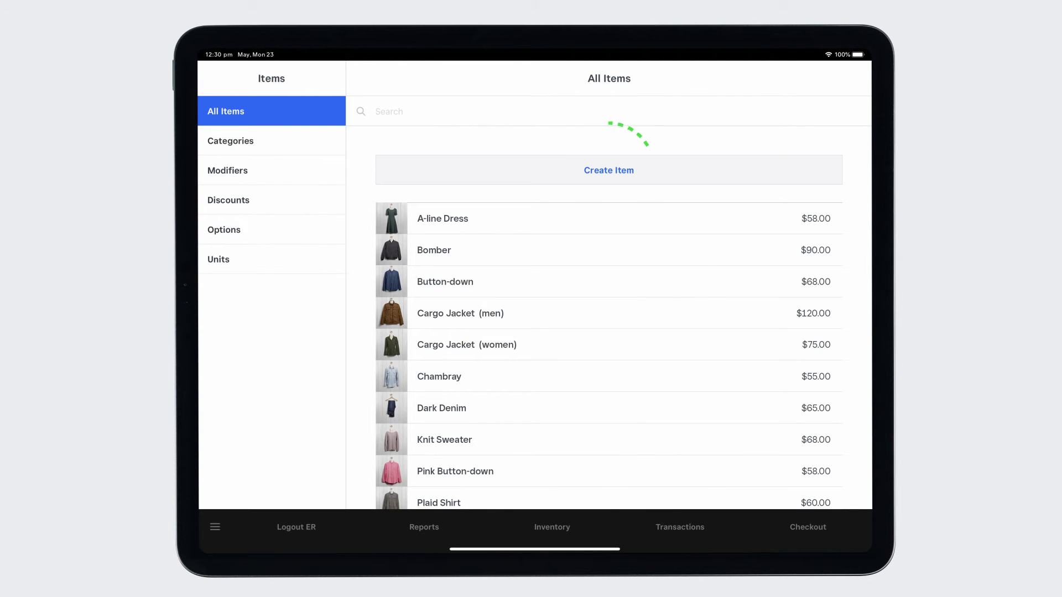
click(609, 169)
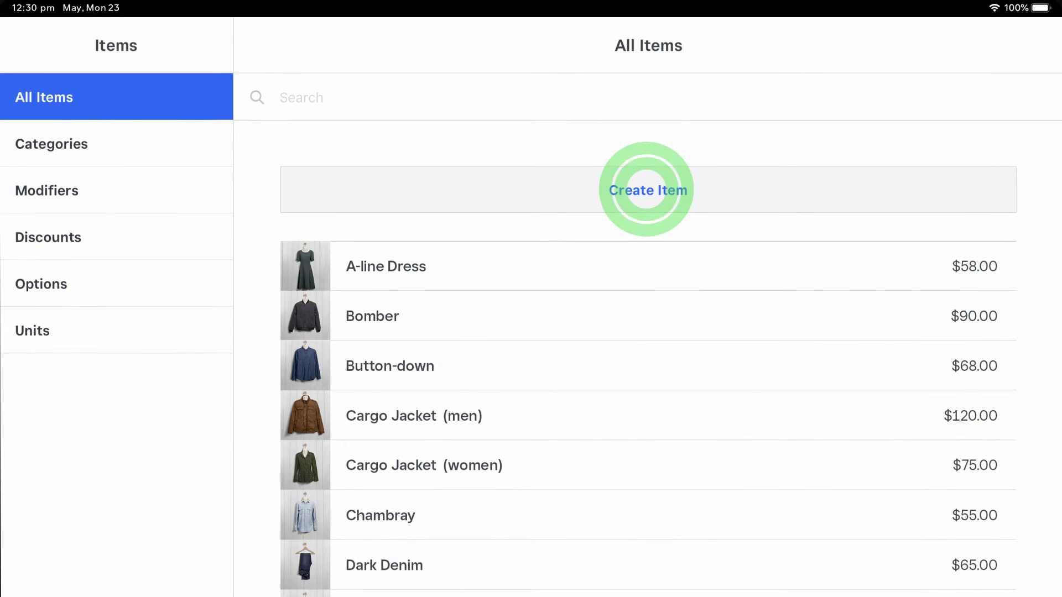
click(870, 316)
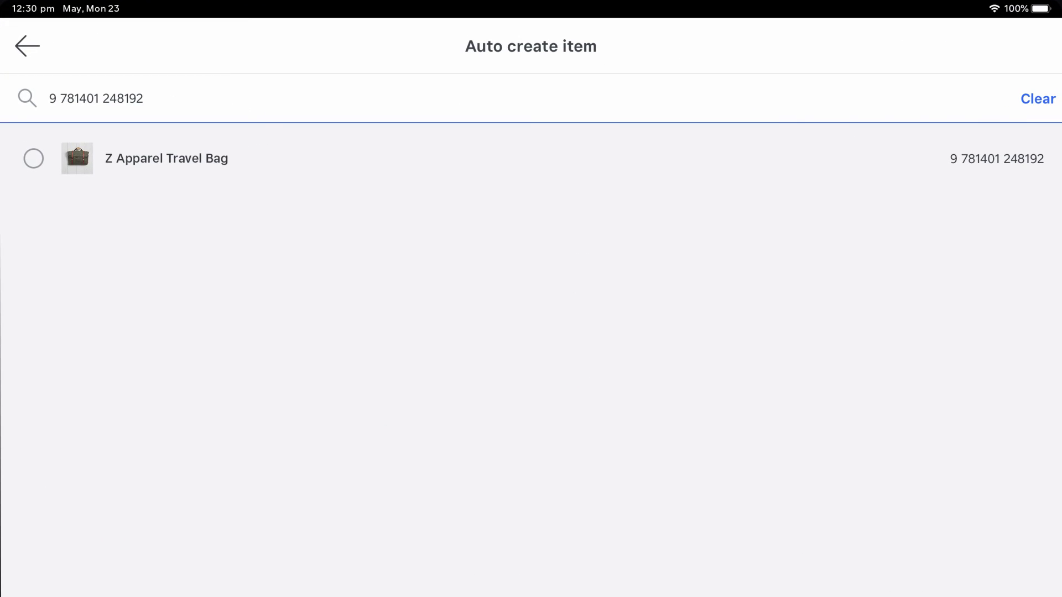
click(33, 159)
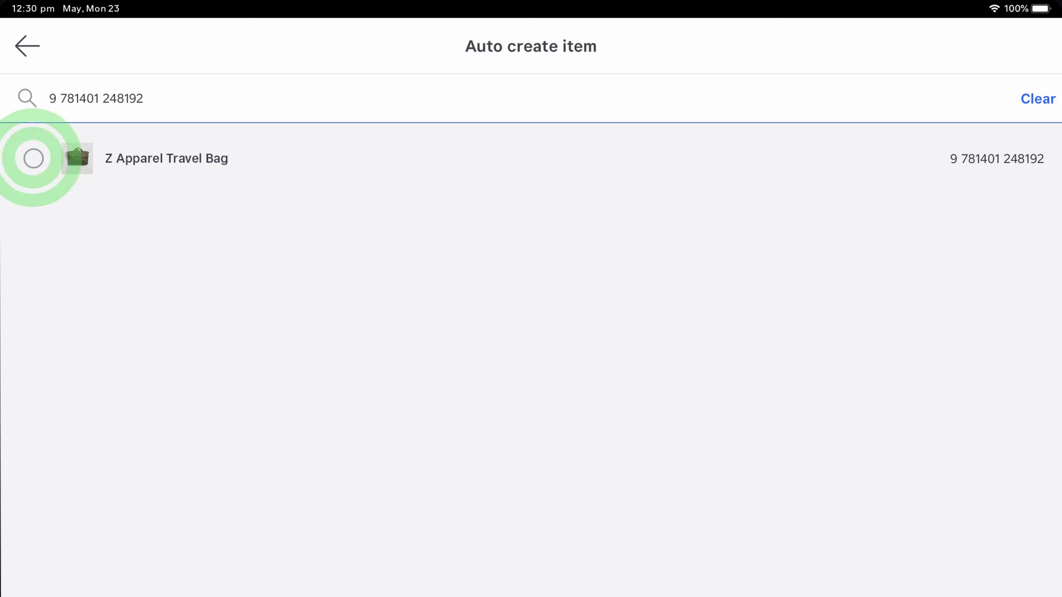
click(1007, 48)
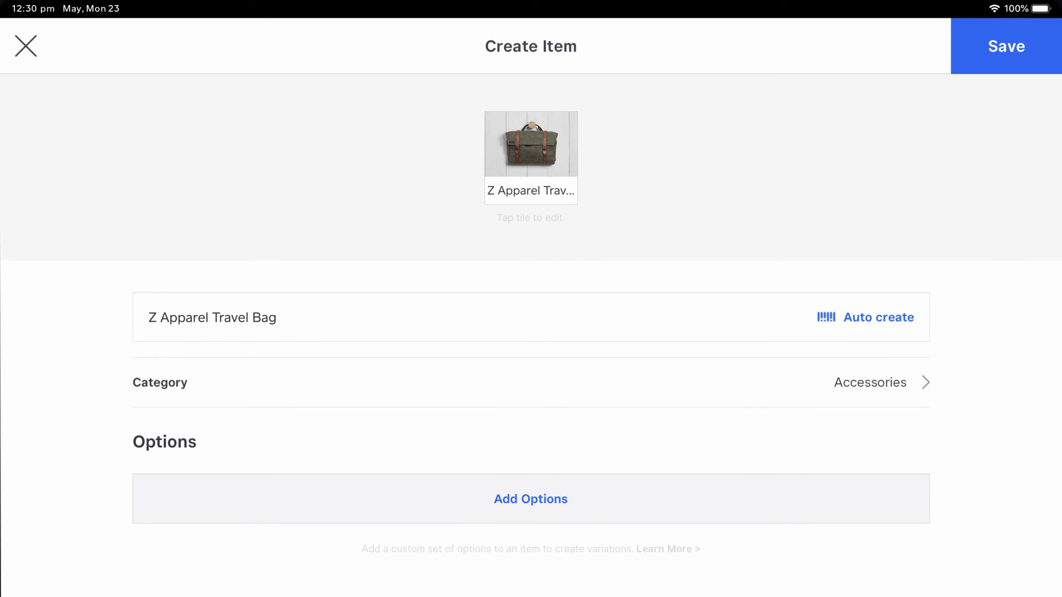
Rename the auto-created bag to Green Bag.
click(218, 315)
key(BackSpace)
text(Green Bag)
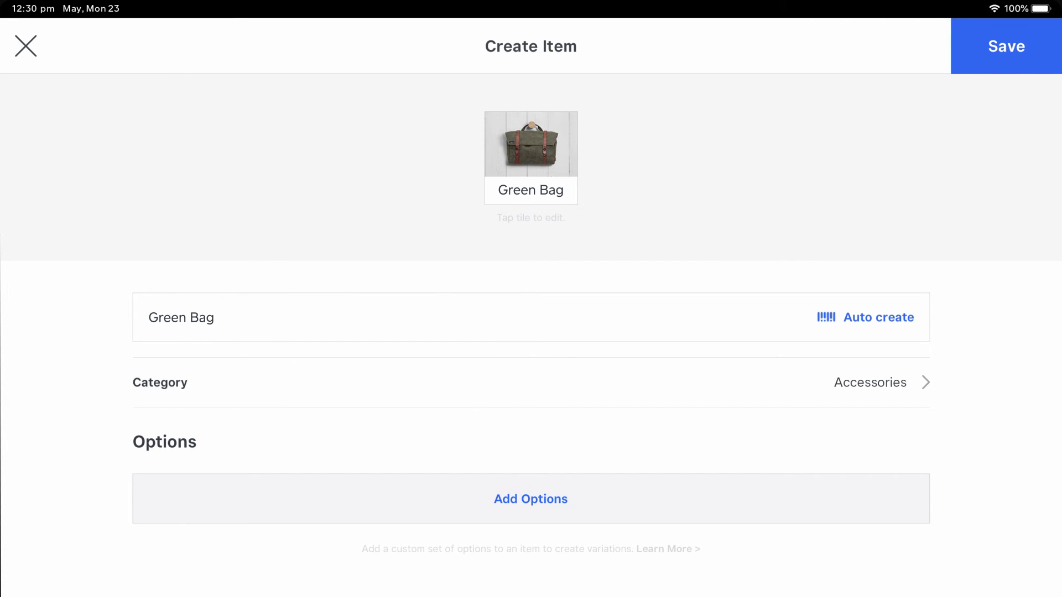
scroll(531, 332, down, 8)
Receive 10 units of Green Bag at $45.00 unit cost and save the item.
click(871, 412)
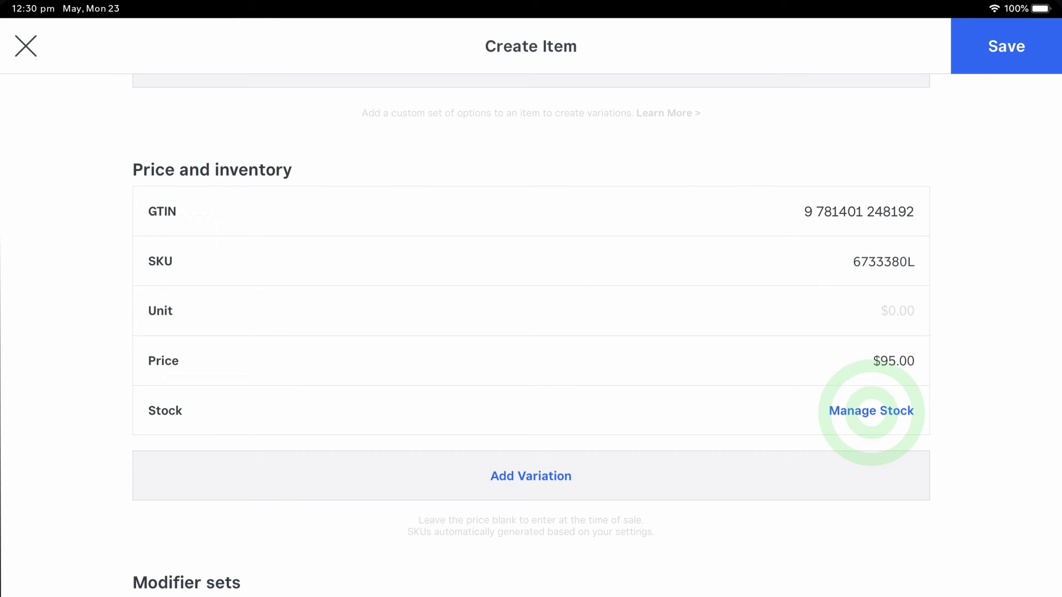
click(227, 280)
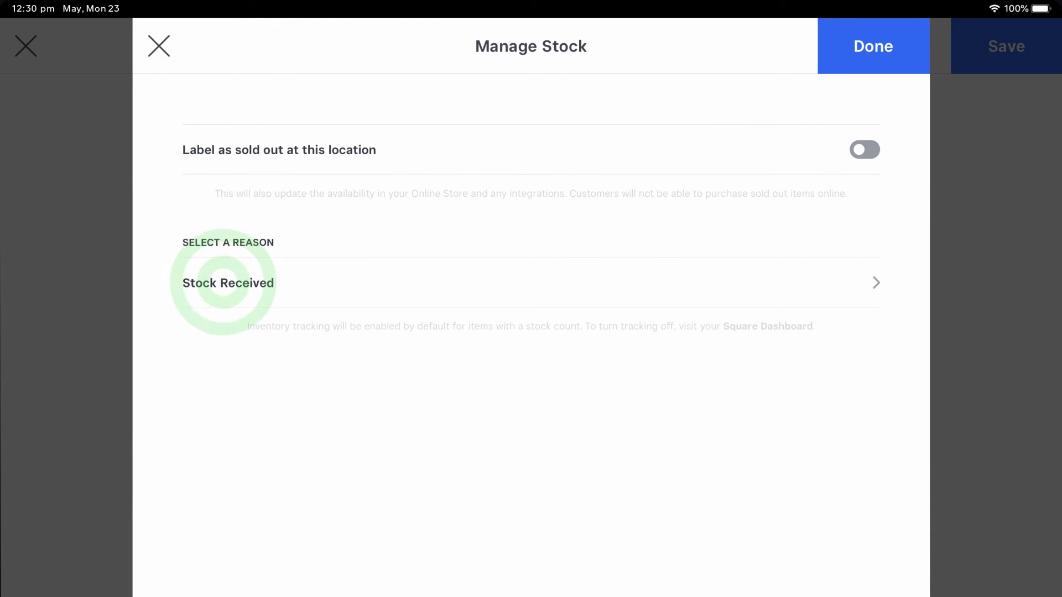
click(227, 148)
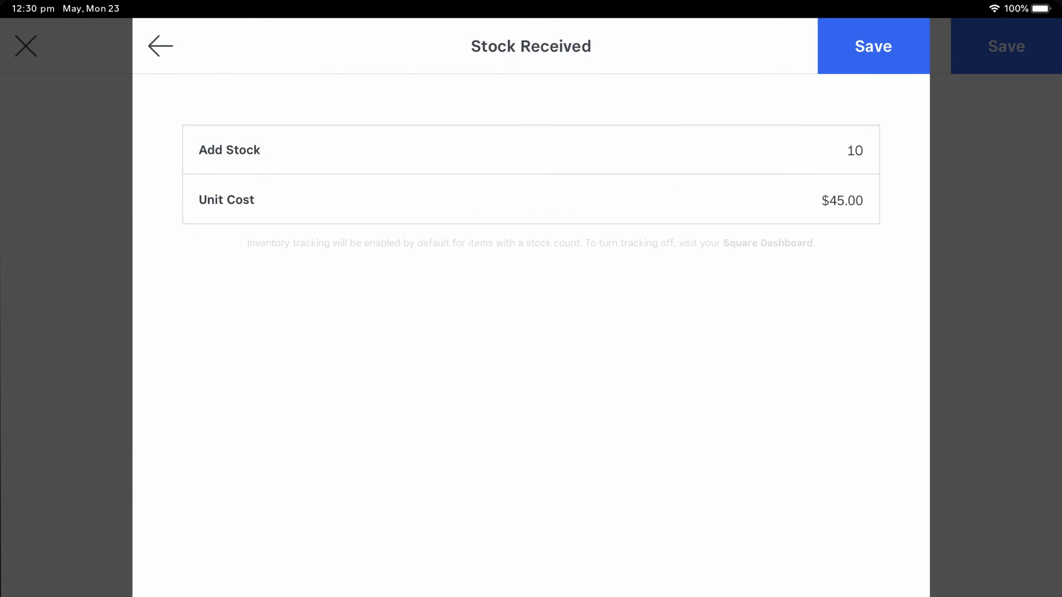
click(872, 46)
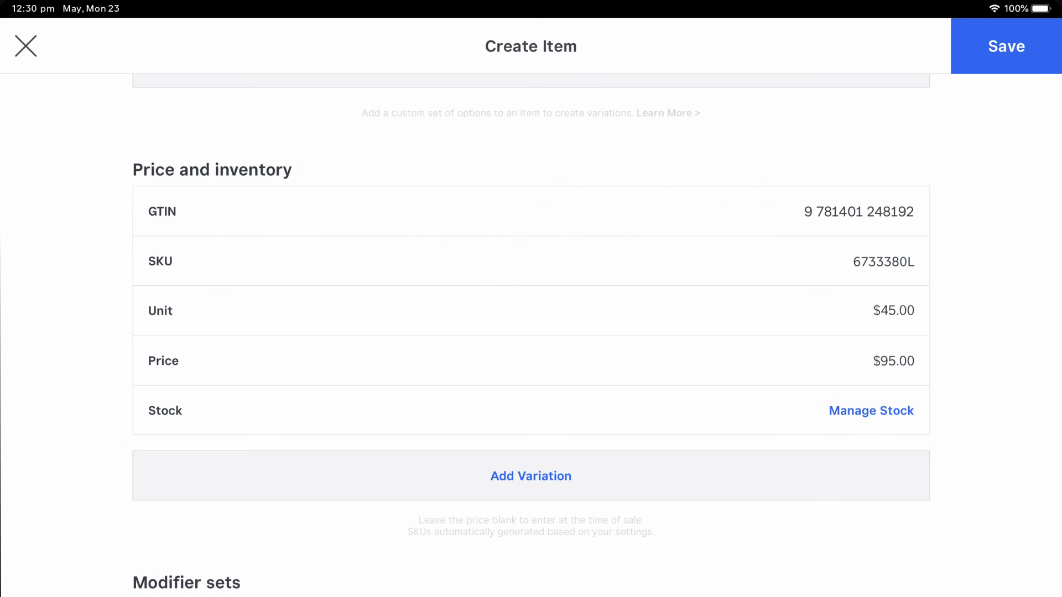
click(1012, 50)
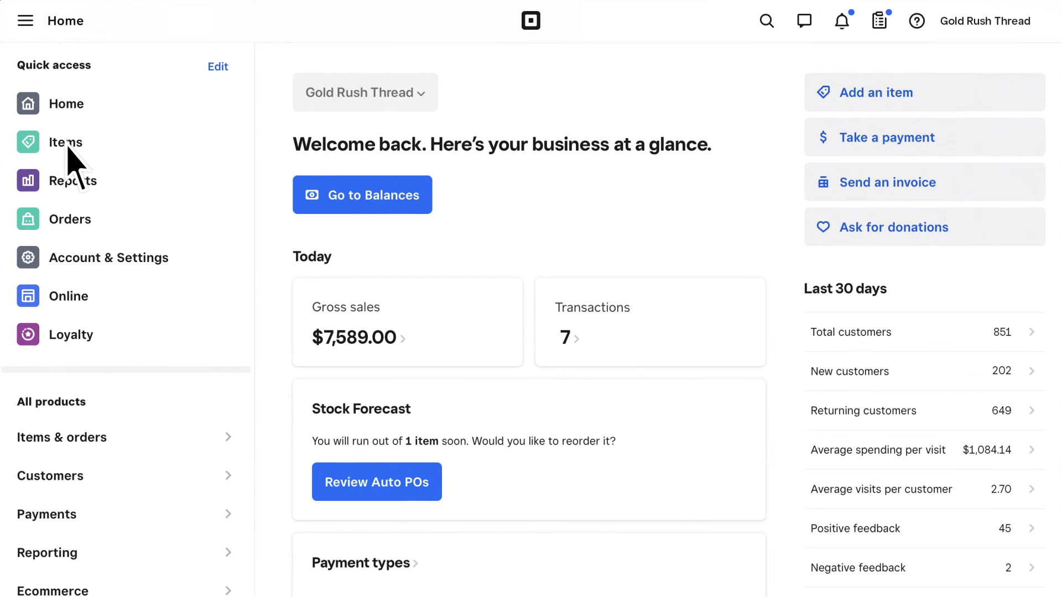
Open the Item Library from Quick access and begin a new item.
click(69, 145)
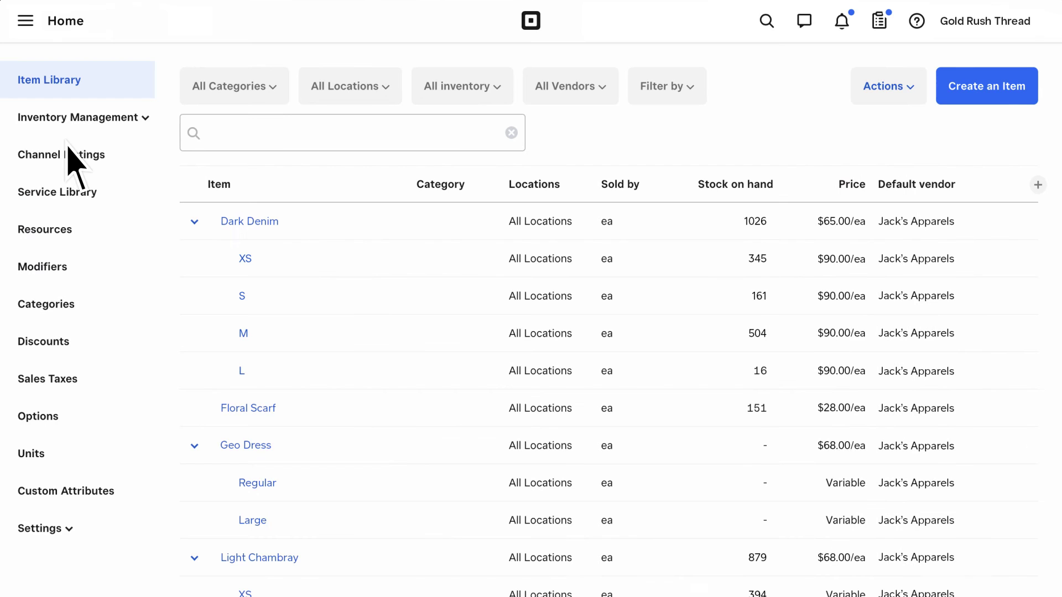
click(991, 95)
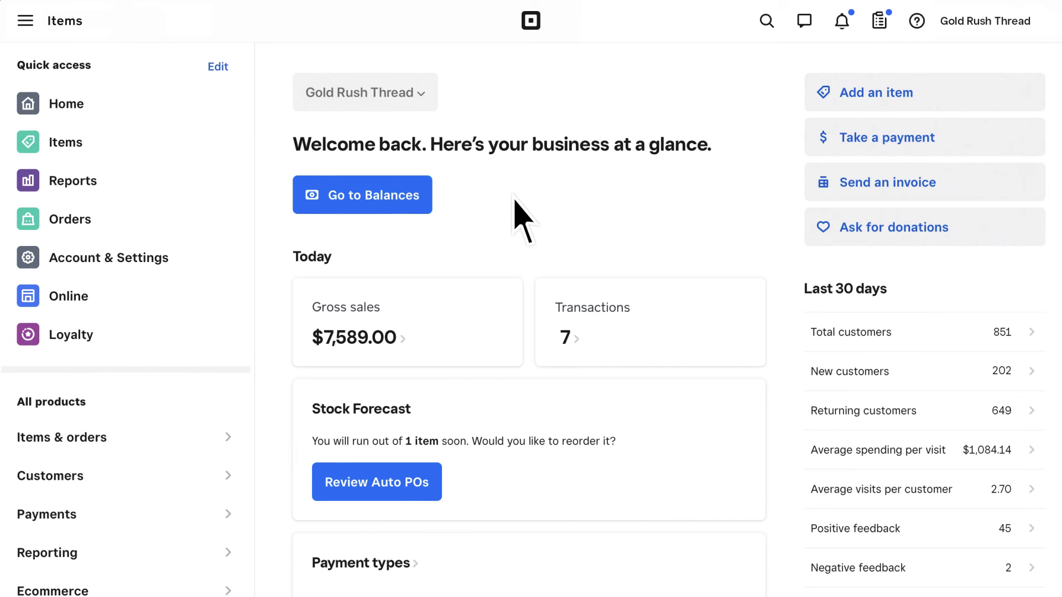
From the empty Items library, download the Catalog.xls import template and open the downloaded file.
click(68, 145)
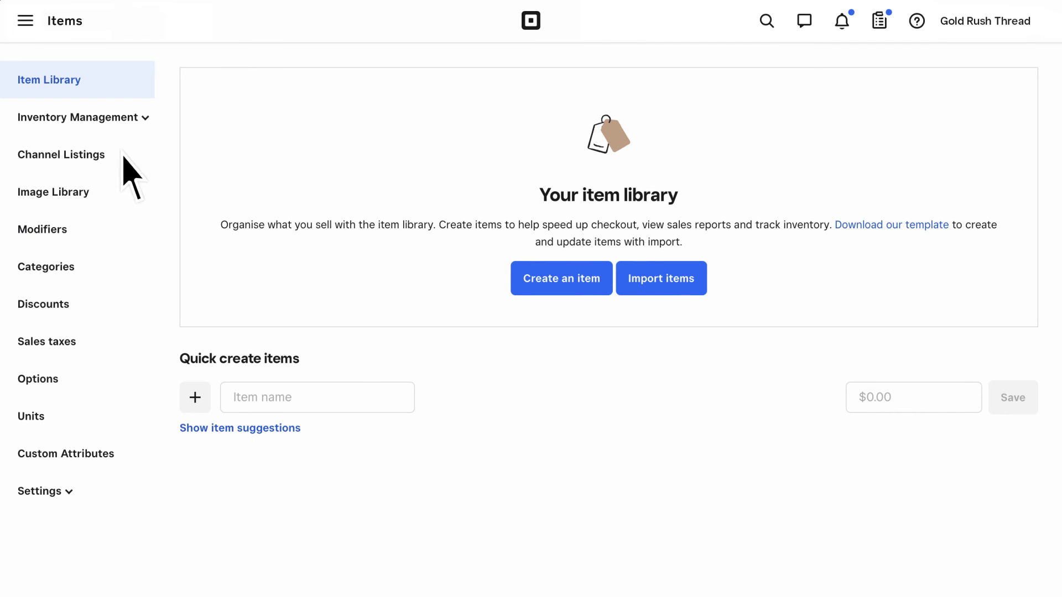
click(878, 226)
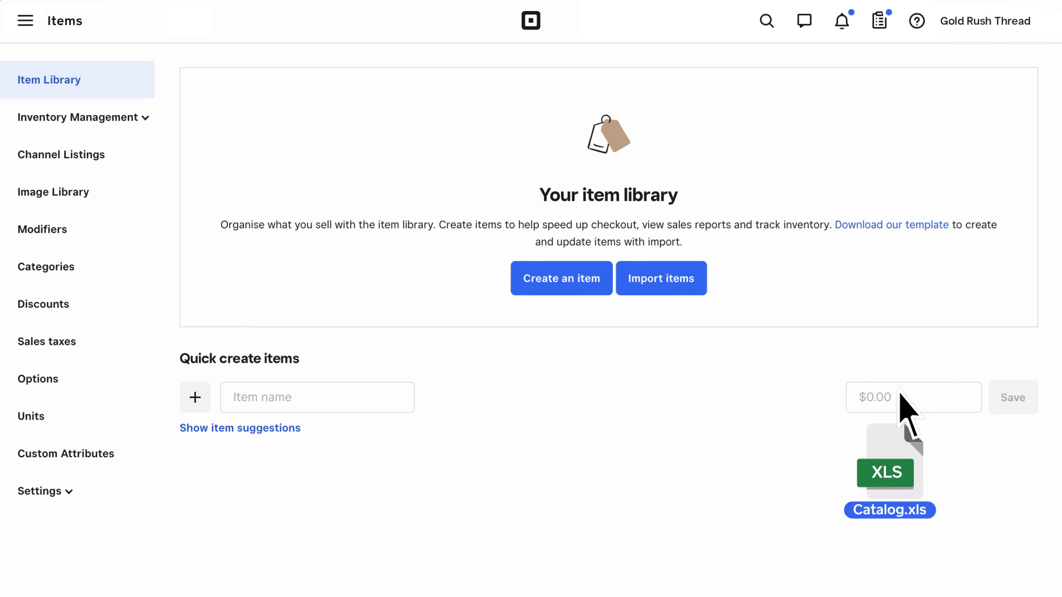
double_click(887, 469)
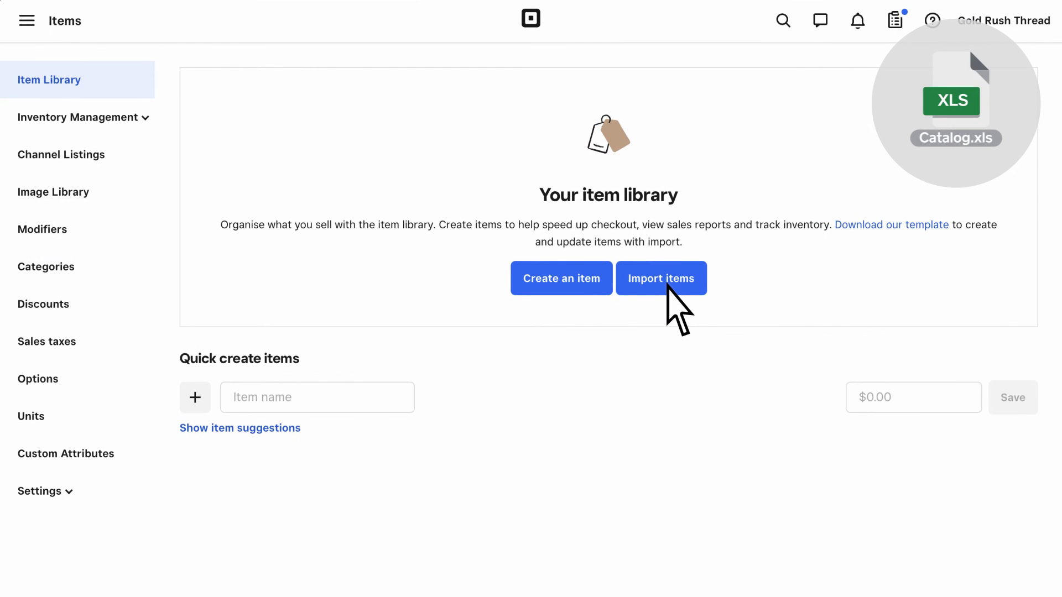
Upload catalog-05-23-2022.xlsx via Import items, confirm the matched columns, and start the import.
click(669, 284)
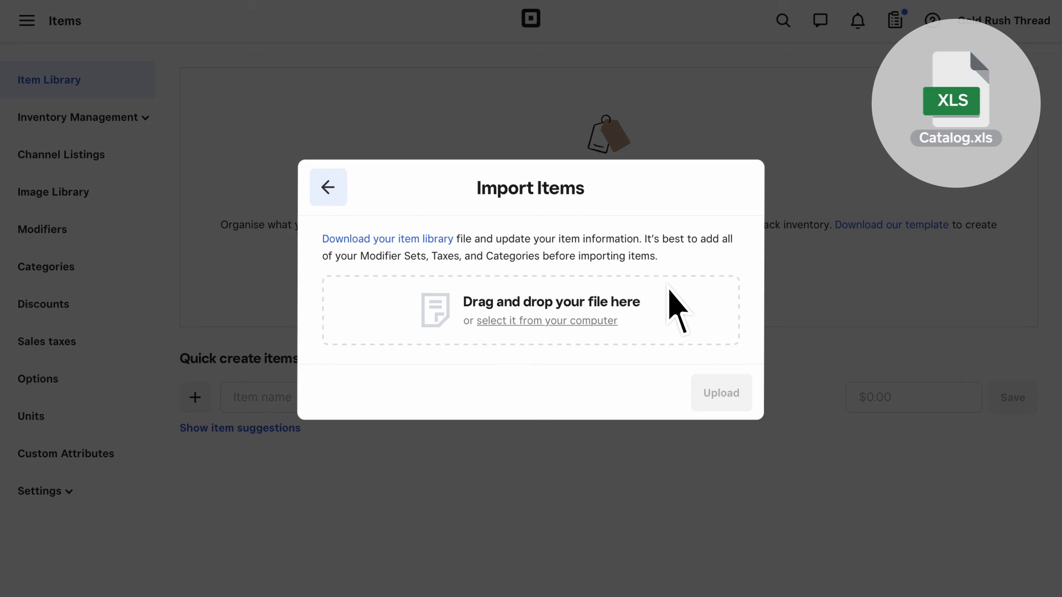
drag(961, 109, 534, 311)
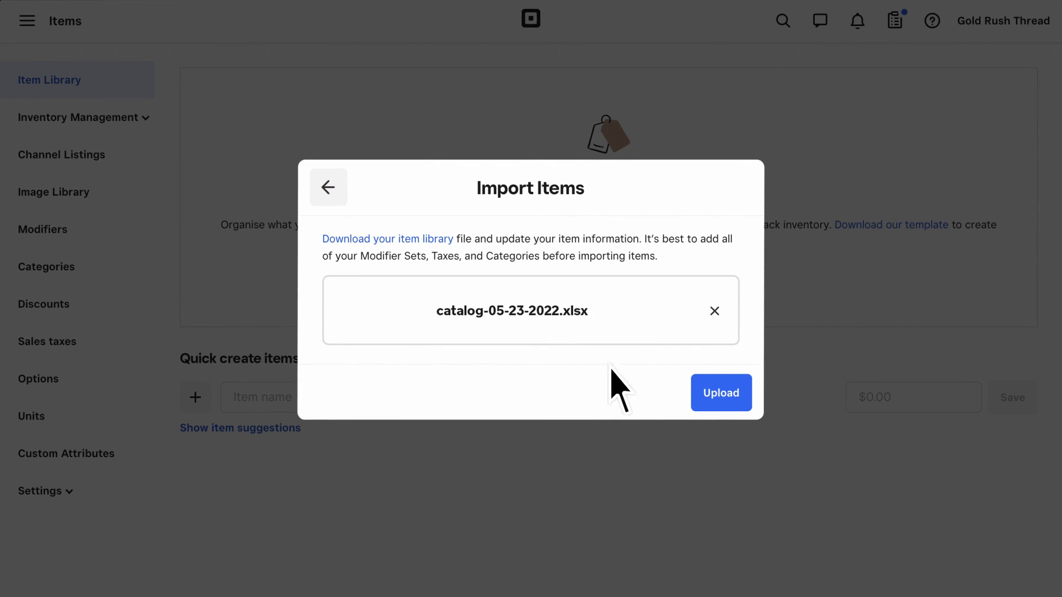
click(723, 396)
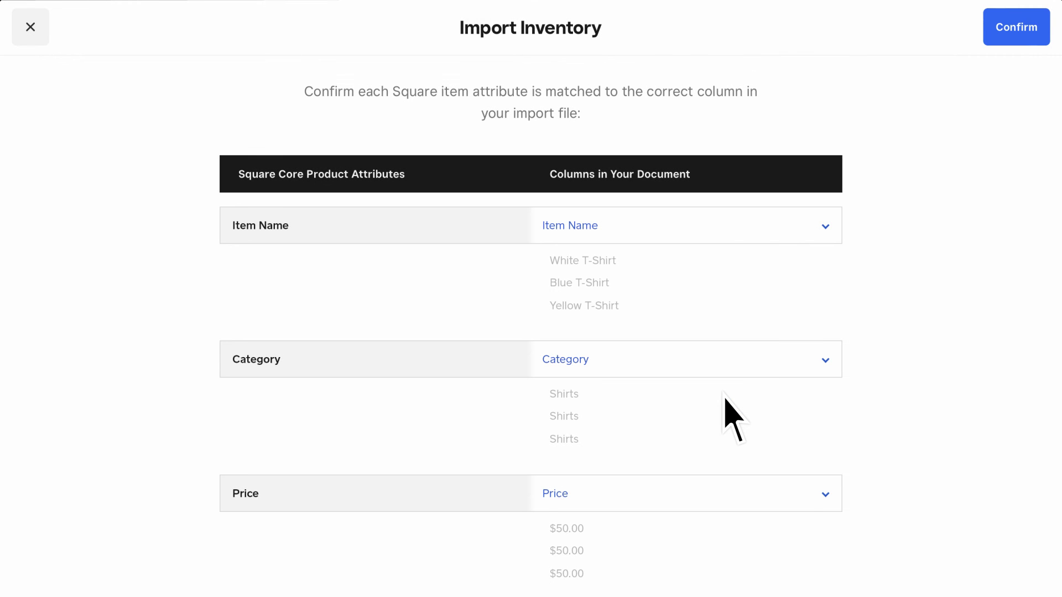
click(1011, 28)
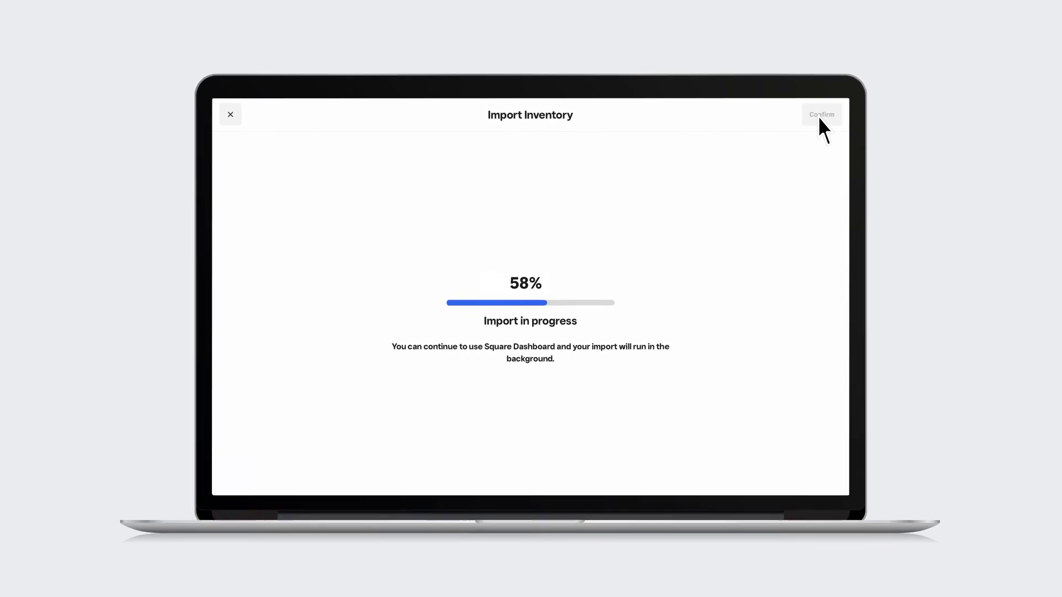